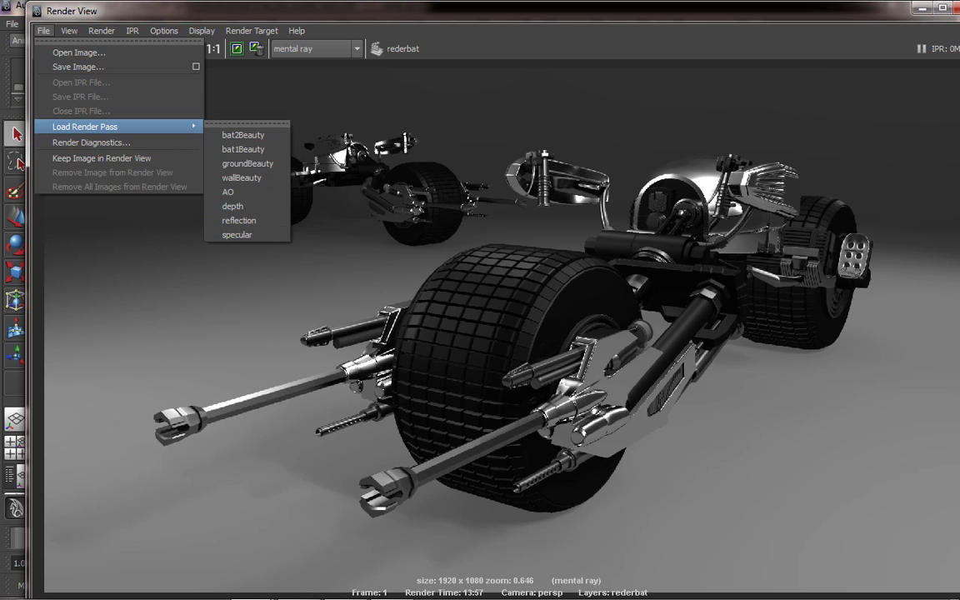
Step: Close the Render View and quit Maya without saving the changes to final_bat_model_tex2.mb
{"action": "left_click", "coordinate": [856, 20]}
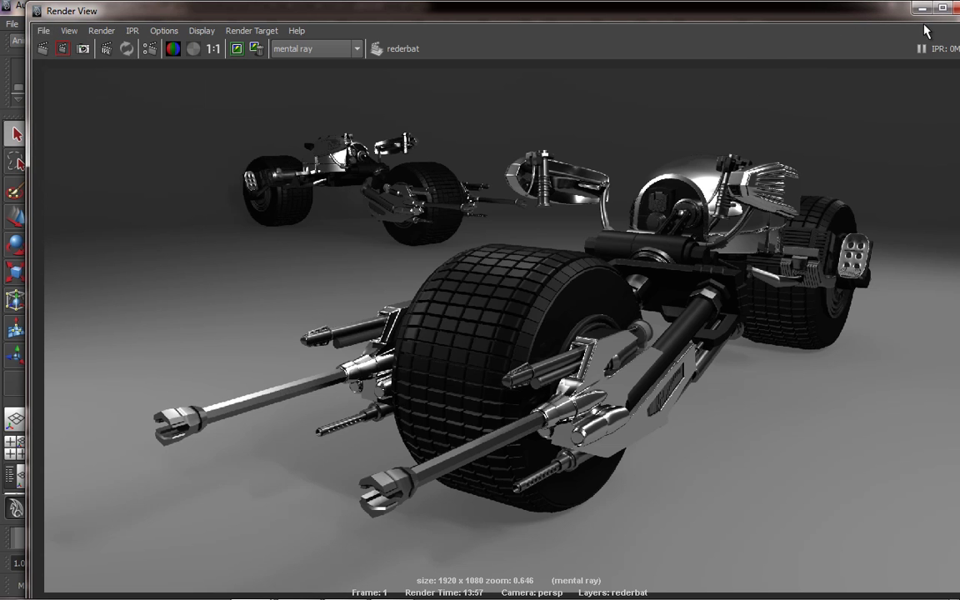
{"action": "double_click", "coordinate": [358, 17]}
{"action": "left_click", "coordinate": [823, 111]}
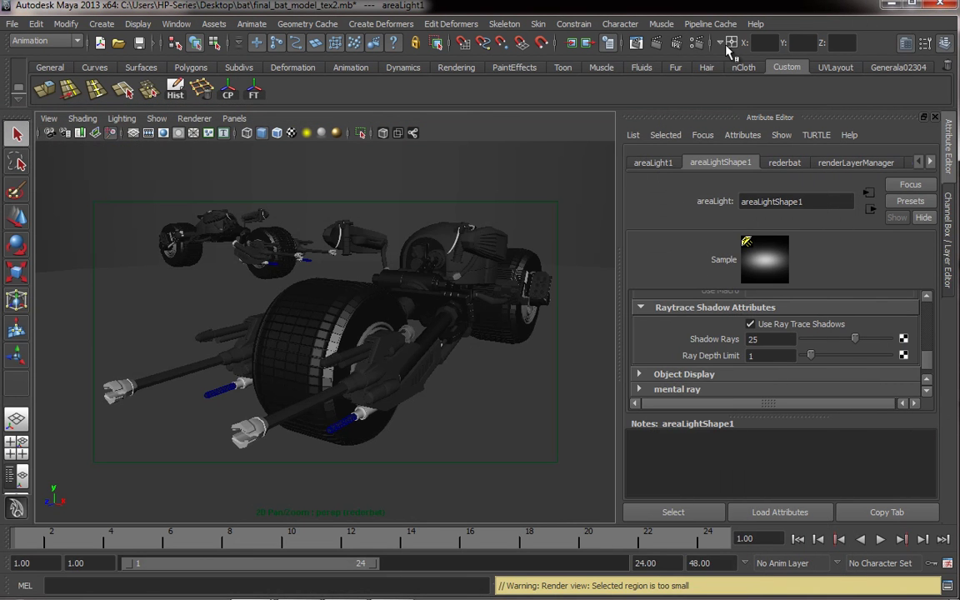
{"action": "left_click", "coordinate": [948, 6]}
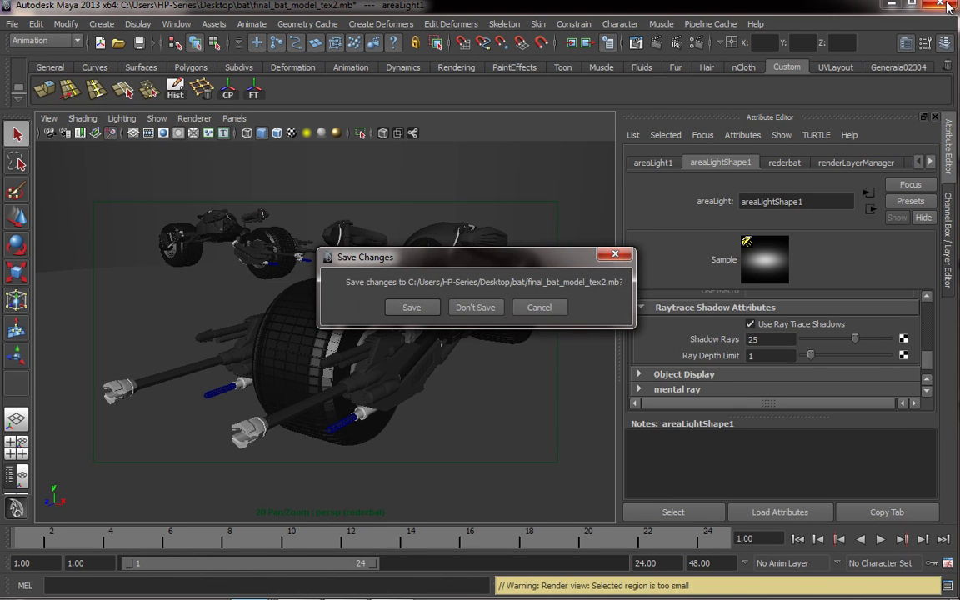
{"action": "left_click", "coordinate": [475, 307]}
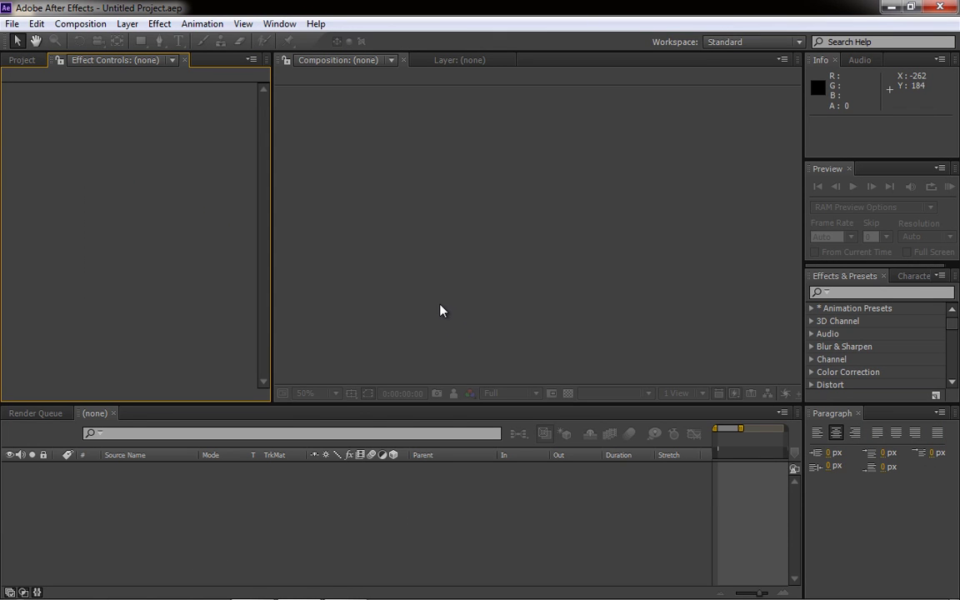
Step: Start a file import in After Effects and browse to maya/projects/default/images/tmp/rederbat in My Documents
{"action": "left_click", "coordinate": [13, 23]}
{"action": "left_click", "coordinate": [246, 196]}
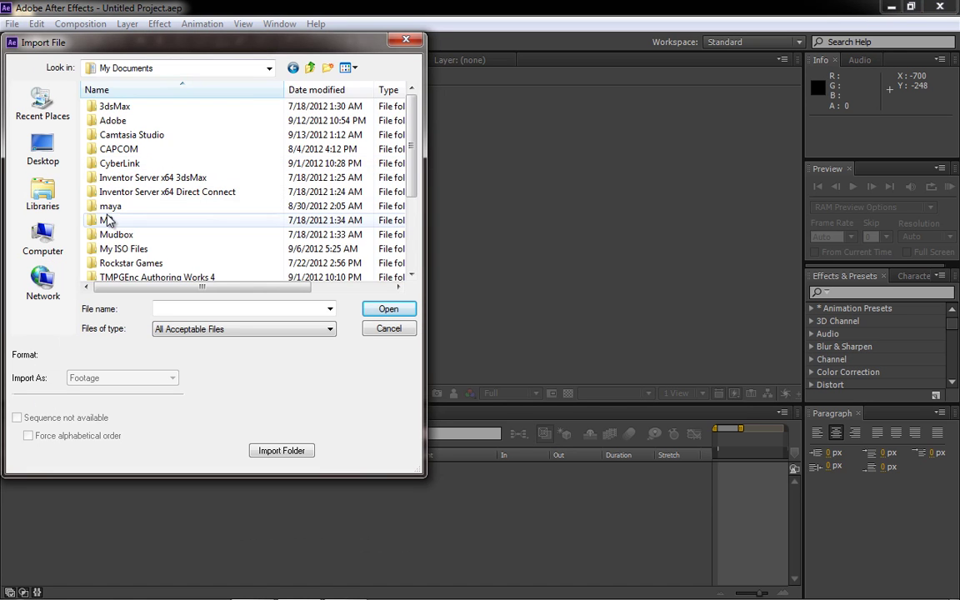
{"action": "double_click", "coordinate": [109, 208]}
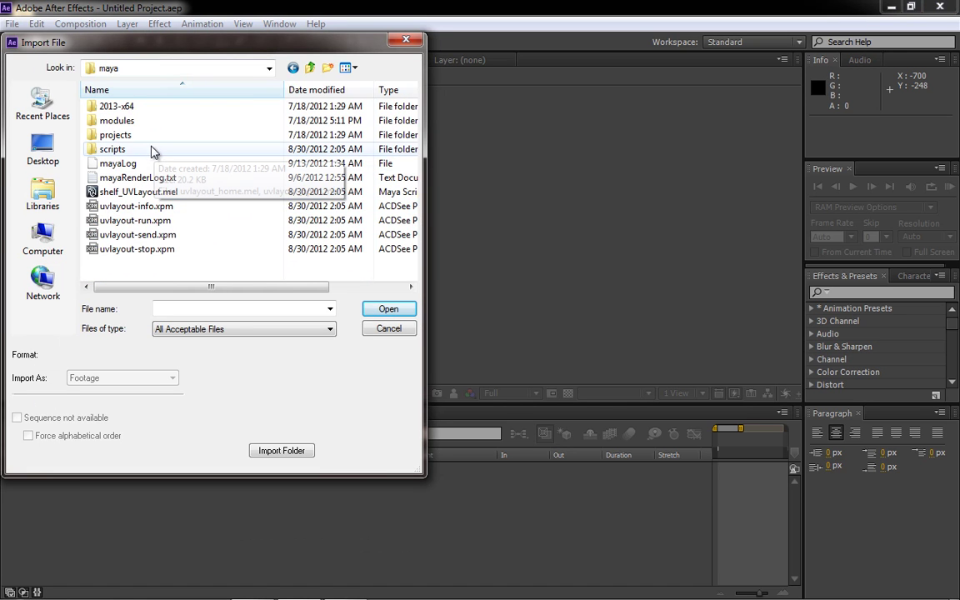
{"action": "double_click", "coordinate": [132, 135]}
{"action": "left_click", "coordinate": [123, 114]}
{"action": "double_click", "coordinate": [123, 113]}
{"action": "left_click", "coordinate": [106, 184]}
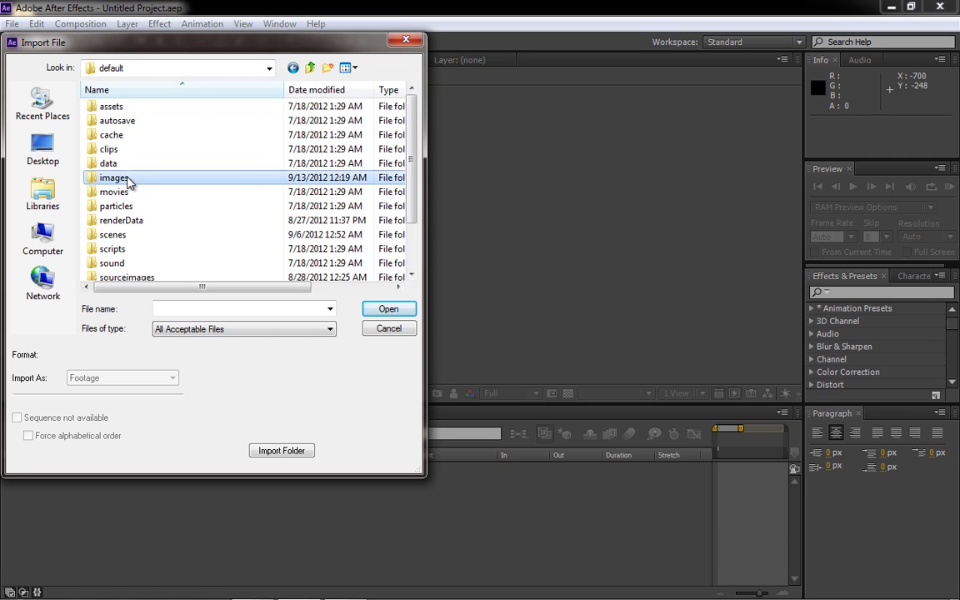
{"action": "double_click", "coordinate": [106, 183]}
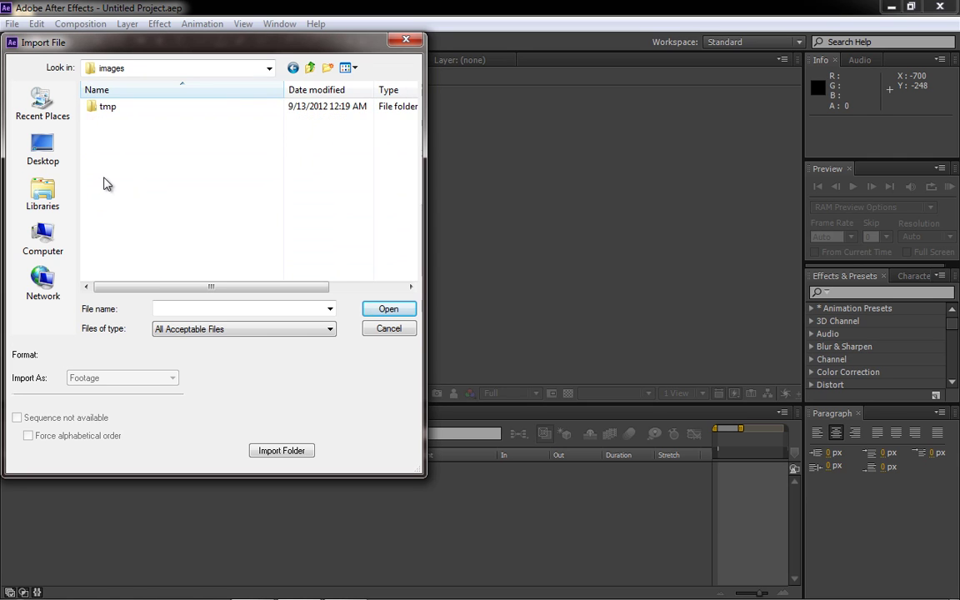
{"action": "double_click", "coordinate": [111, 118]}
{"action": "left_click", "coordinate": [121, 112]}
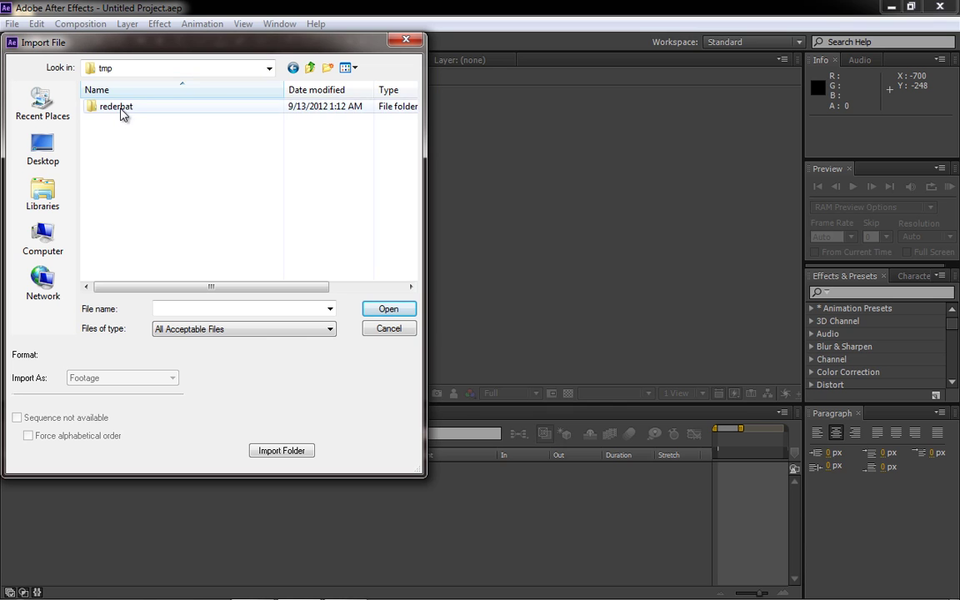
{"action": "double_click", "coordinate": [121, 112]}
Step: Examine the render pass folders and the EXR file inside the rederbat folder
{"action": "left_click", "coordinate": [118, 207]}
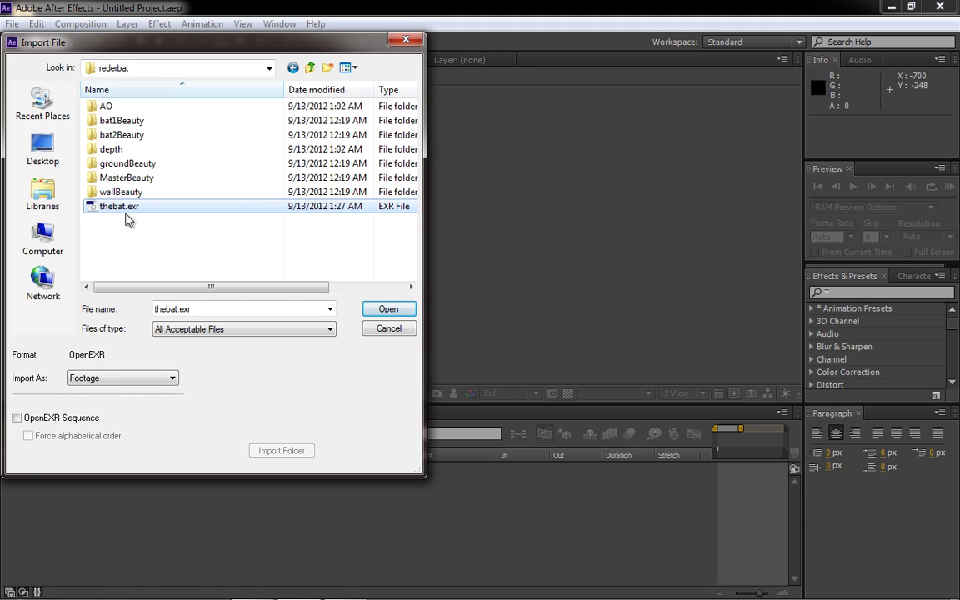
{"action": "left_click", "coordinate": [116, 105]}
{"action": "left_click", "coordinate": [120, 136]}
{"action": "key", "text": "Down"}
{"action": "key", "text": "Down"}
{"action": "key", "text": "Down"}
{"action": "key", "text": "Down"}
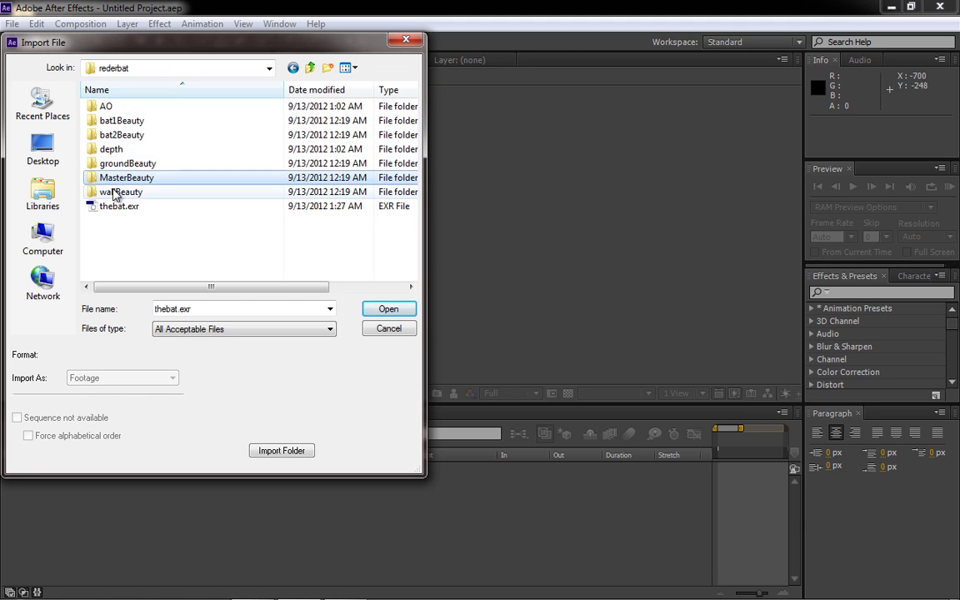
{"action": "left_click", "coordinate": [115, 179]}
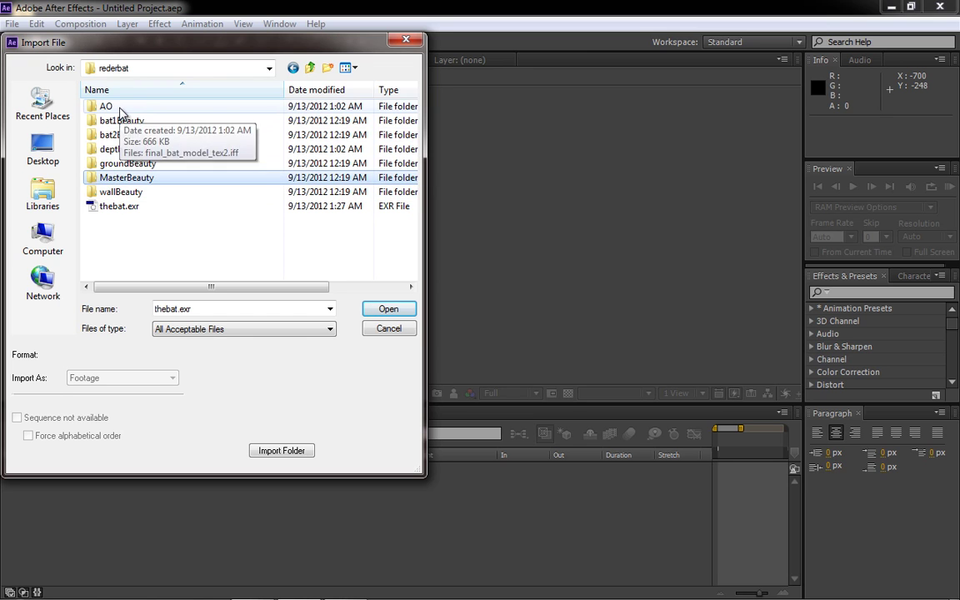
{"action": "left_click", "coordinate": [107, 109]}
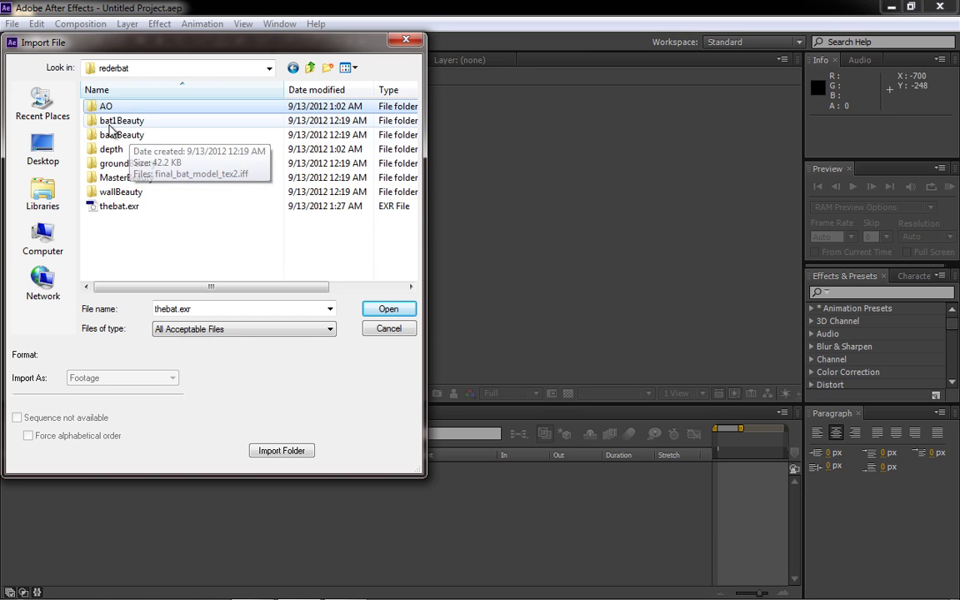
Step: Import thebat.exr as footage and create a composition from it
{"action": "left_click", "coordinate": [117, 209]}
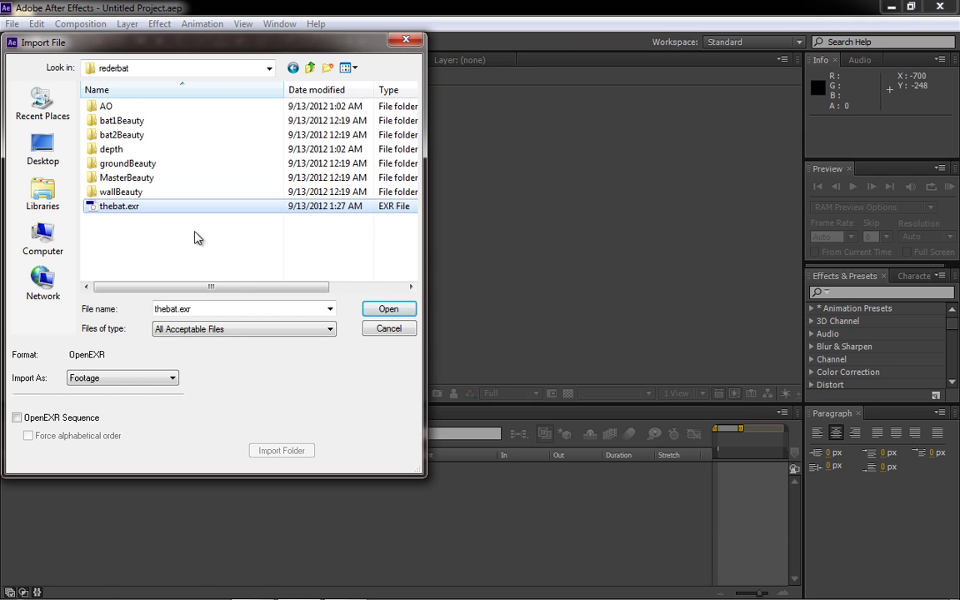
{"action": "left_click", "coordinate": [385, 310]}
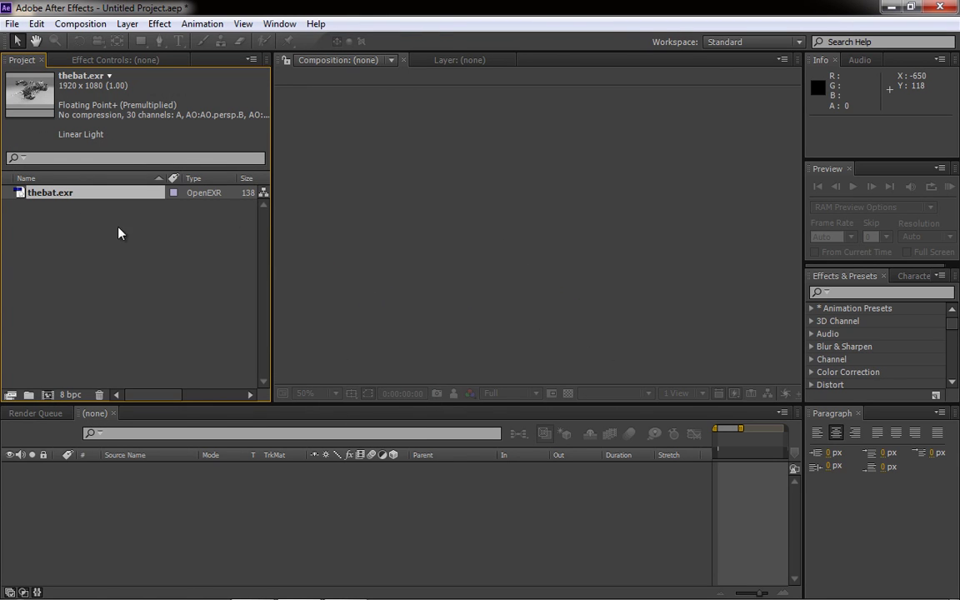
{"action": "left_click_drag", "start_coordinate": [24, 194], "coordinate": [46, 394]}
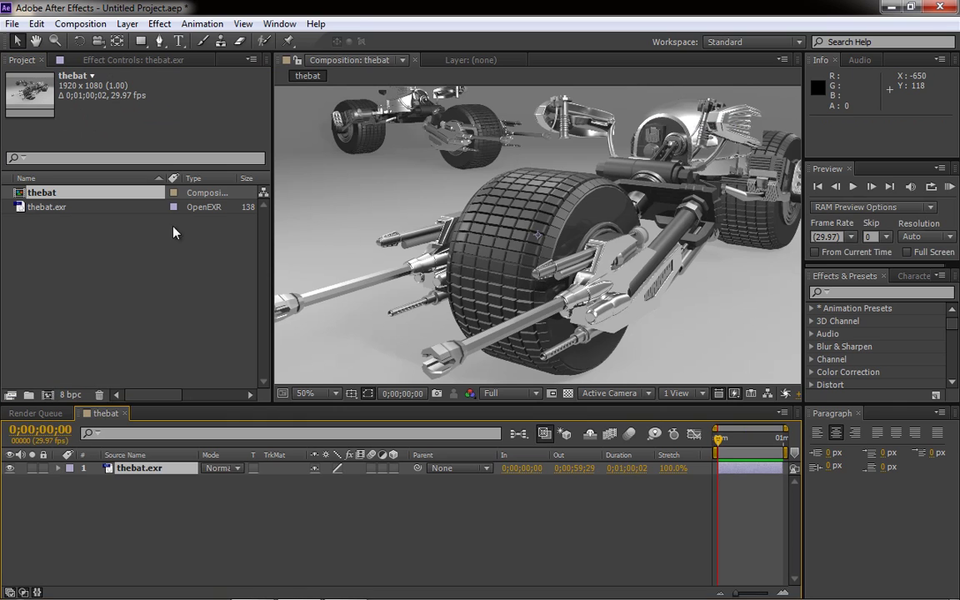
{"action": "left_click", "coordinate": [333, 394]}
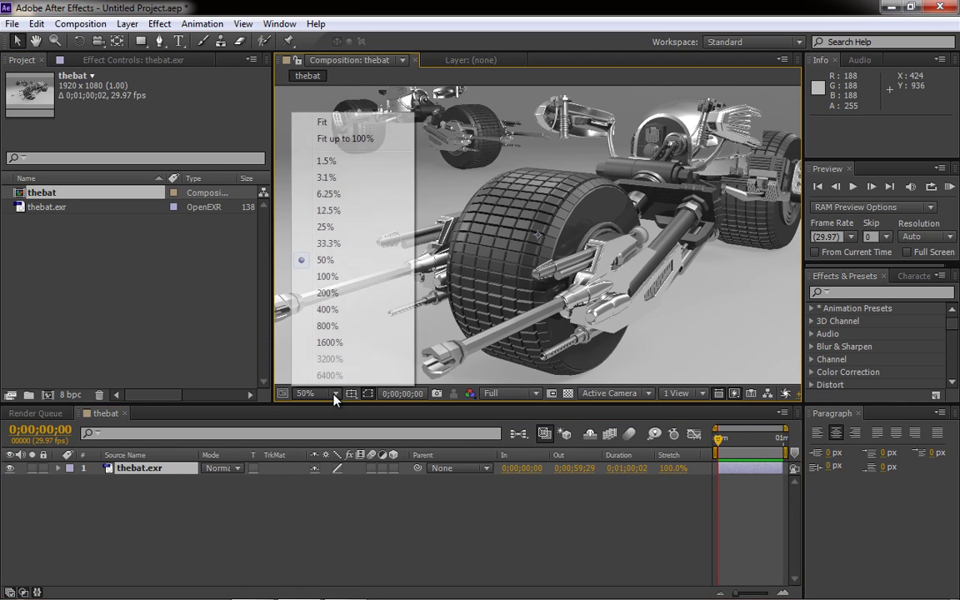
{"action": "left_click", "coordinate": [341, 140]}
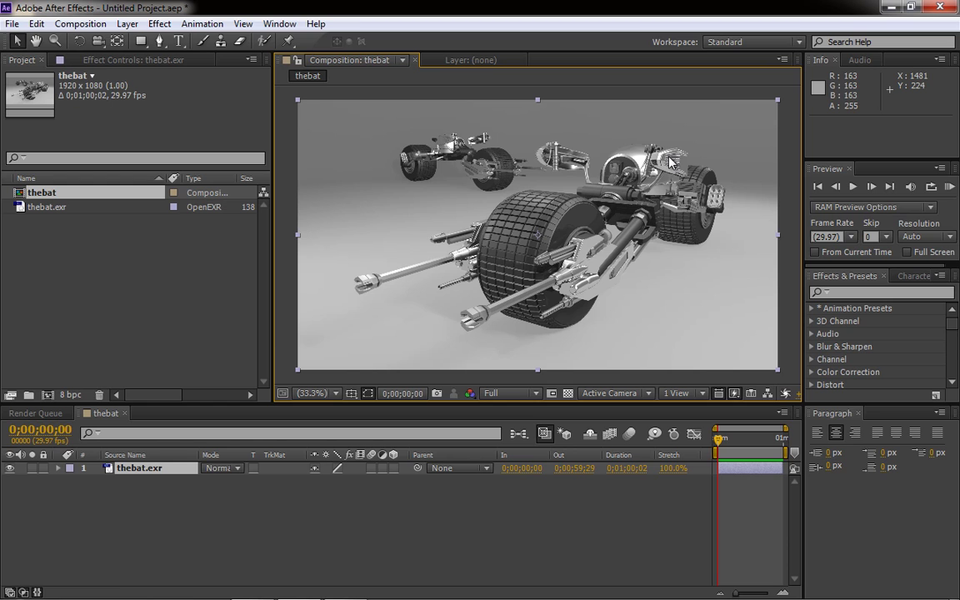
Step: Search the effects for "extra" and apply the EXtractoR effect to the thebat.exr layer
{"action": "left_click", "coordinate": [851, 277]}
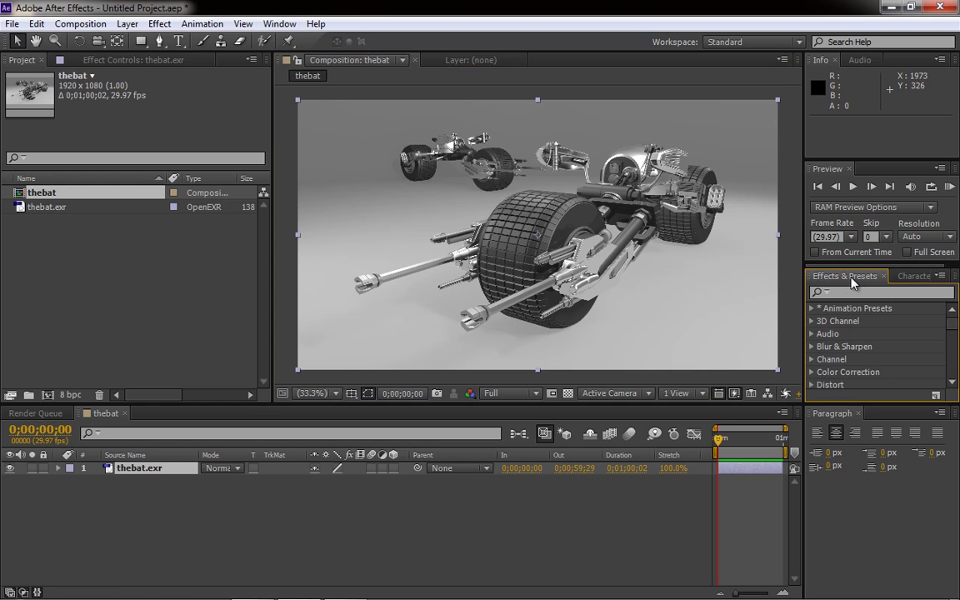
{"action": "left_click", "coordinate": [837, 290]}
{"action": "type", "text": "extra"}
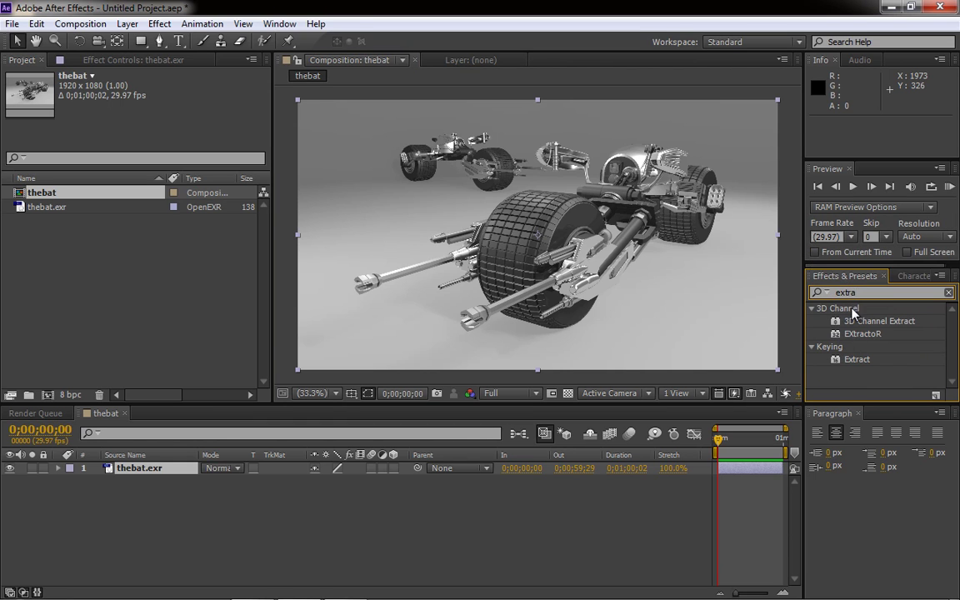
{"action": "left_click", "coordinate": [157, 25]}
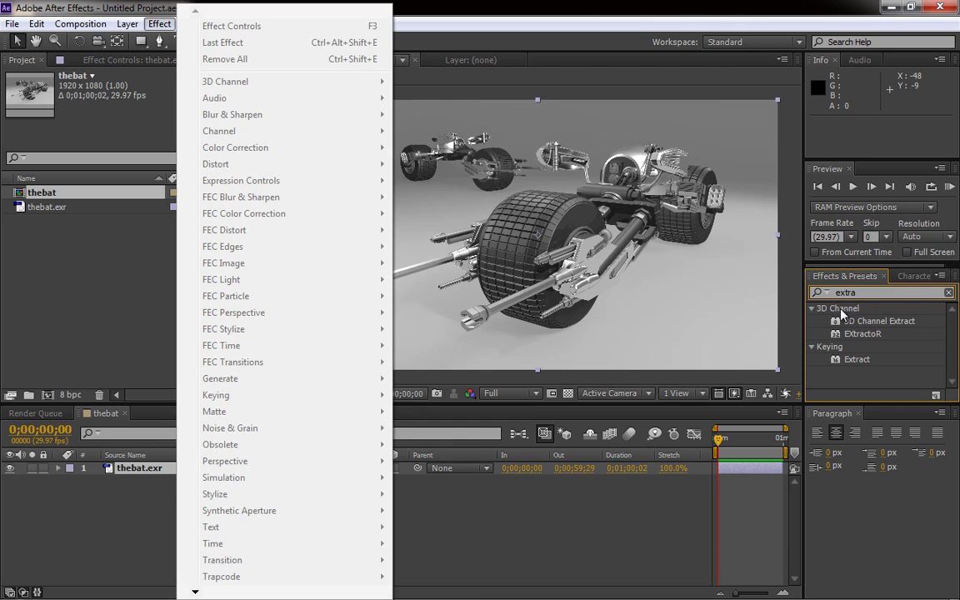
{"action": "left_click", "coordinate": [838, 334]}
{"action": "left_click_drag", "start_coordinate": [837, 336], "coordinate": [502, 257]}
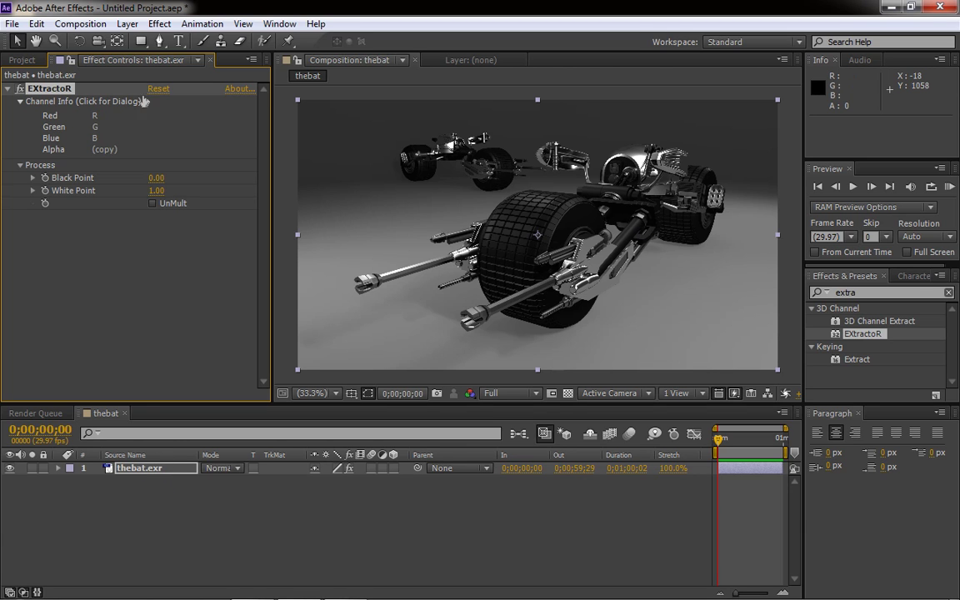
Step: Duplicate the thebat.exr layer and rename the lower copy main
{"action": "left_click", "coordinate": [140, 472]}
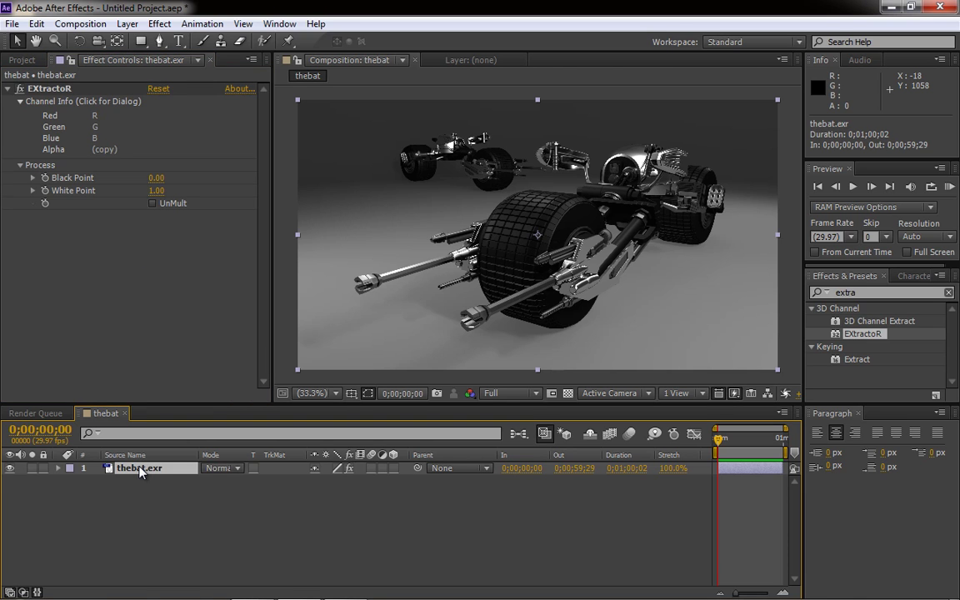
{"action": "key", "text": "ctrl+d"}
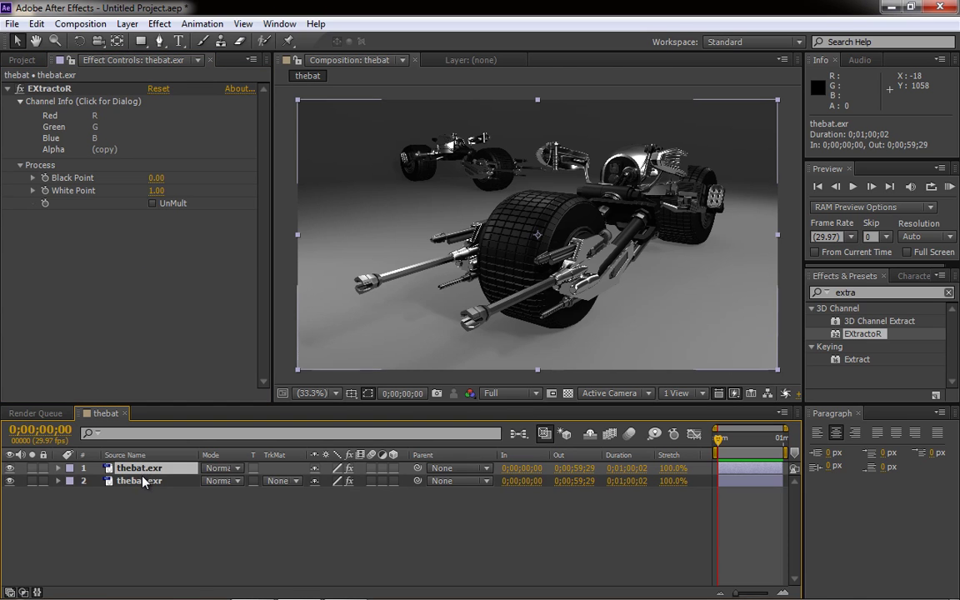
{"action": "left_click", "coordinate": [143, 482]}
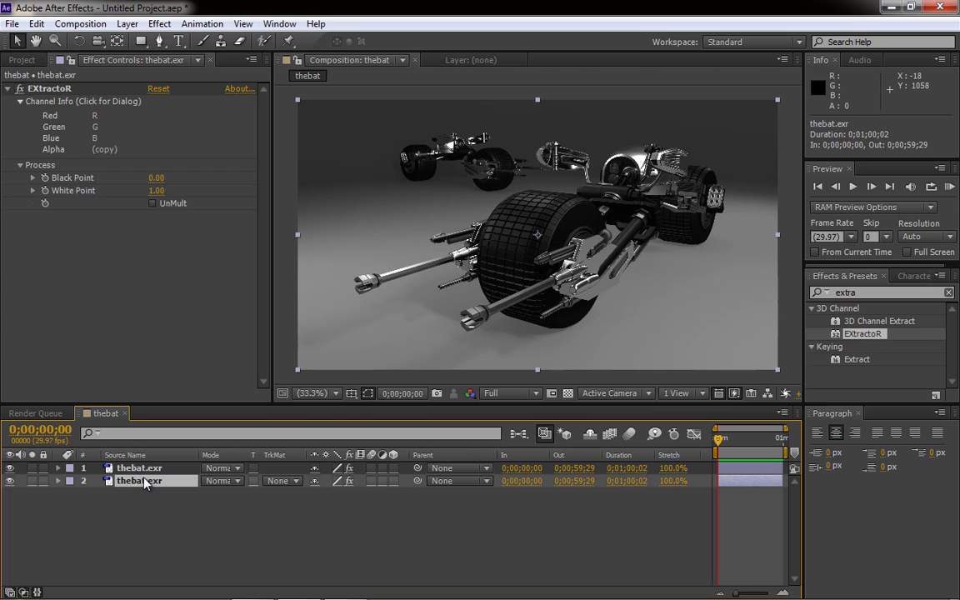
{"action": "key", "text": "Return"}
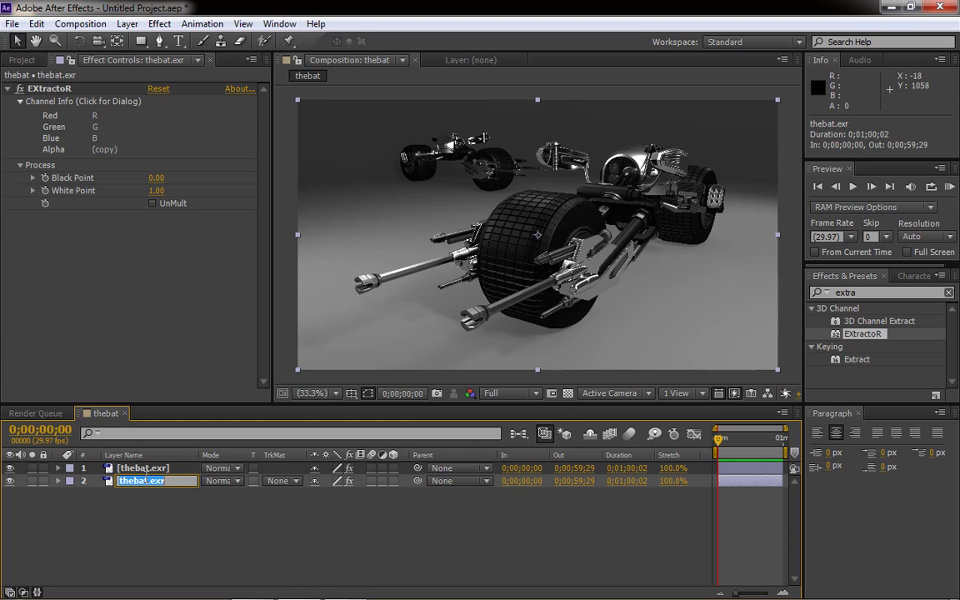
{"action": "type", "text": "main"}
{"action": "key", "text": "Return"}
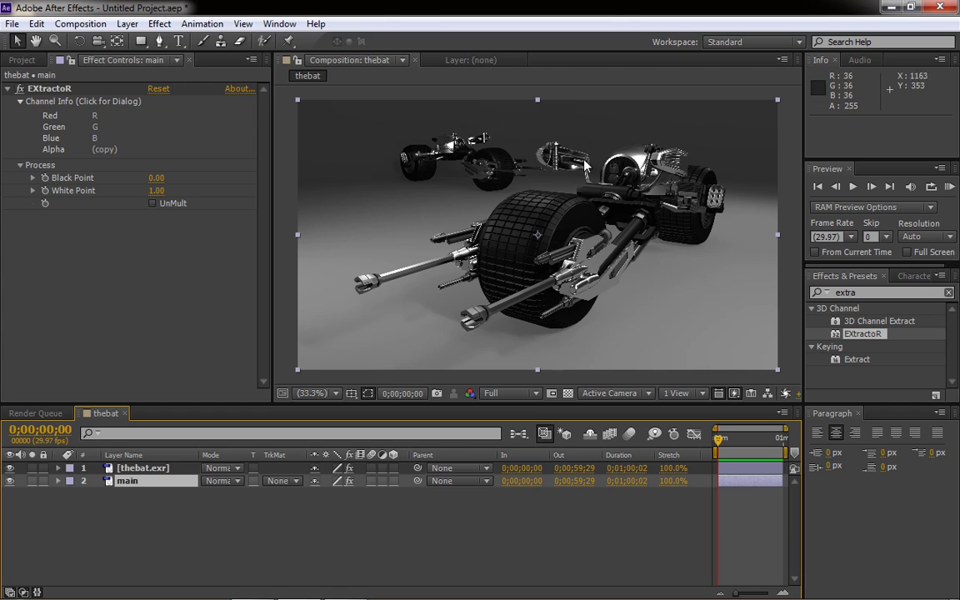
Step: Set the thebat.exr layer's EXtractoR red, green, blue and alpha channels to BEAUTY:bat1Beauty.persp R, G, B and A
{"action": "left_click", "coordinate": [134, 470]}
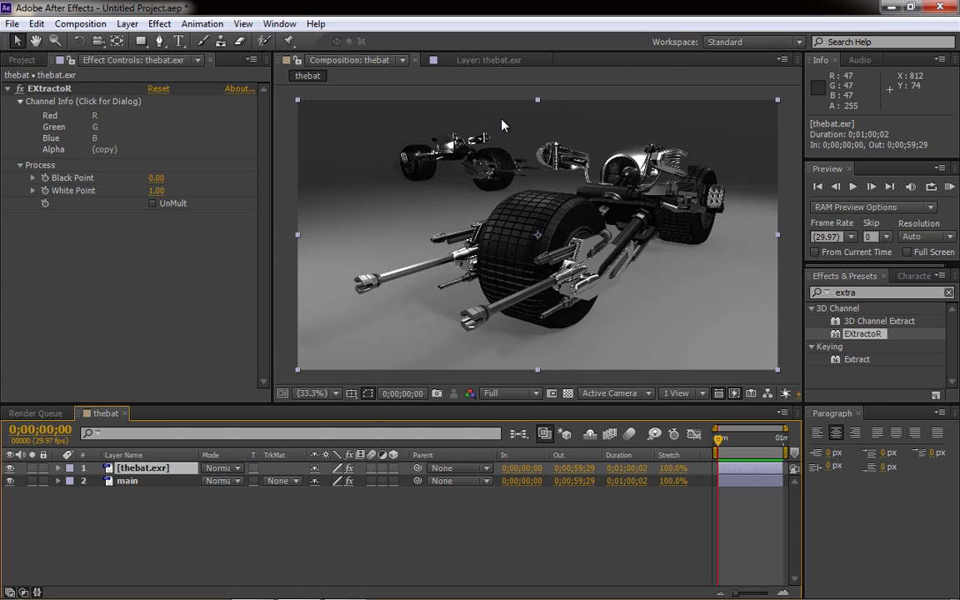
{"action": "left_click", "coordinate": [96, 119]}
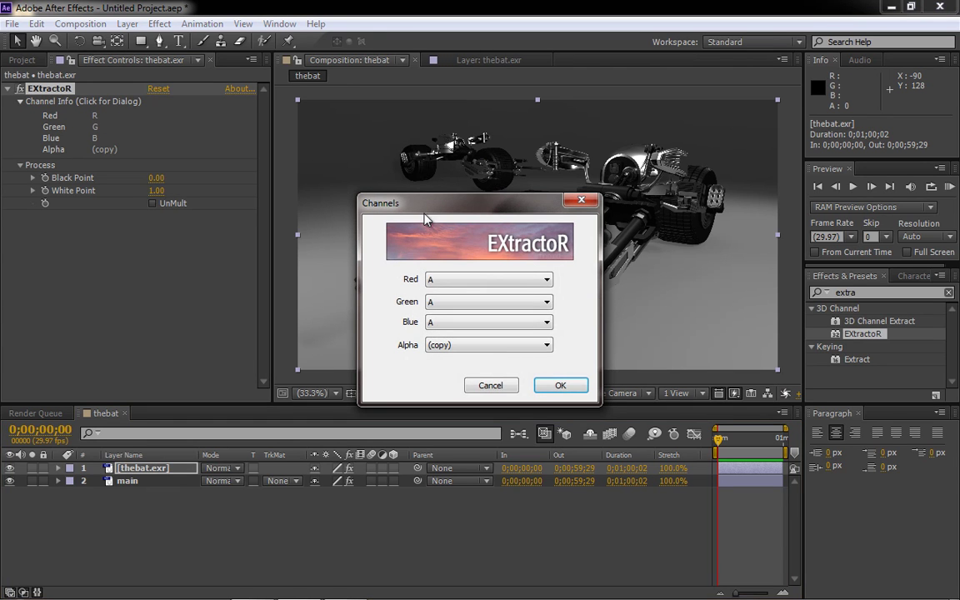
{"action": "left_click", "coordinate": [530, 282]}
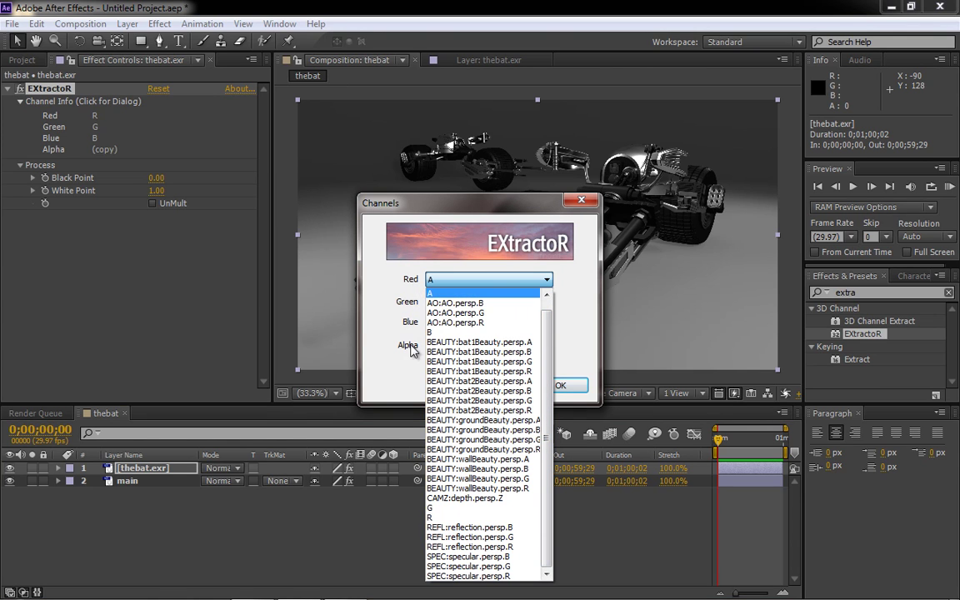
{"action": "left_click", "coordinate": [503, 372]}
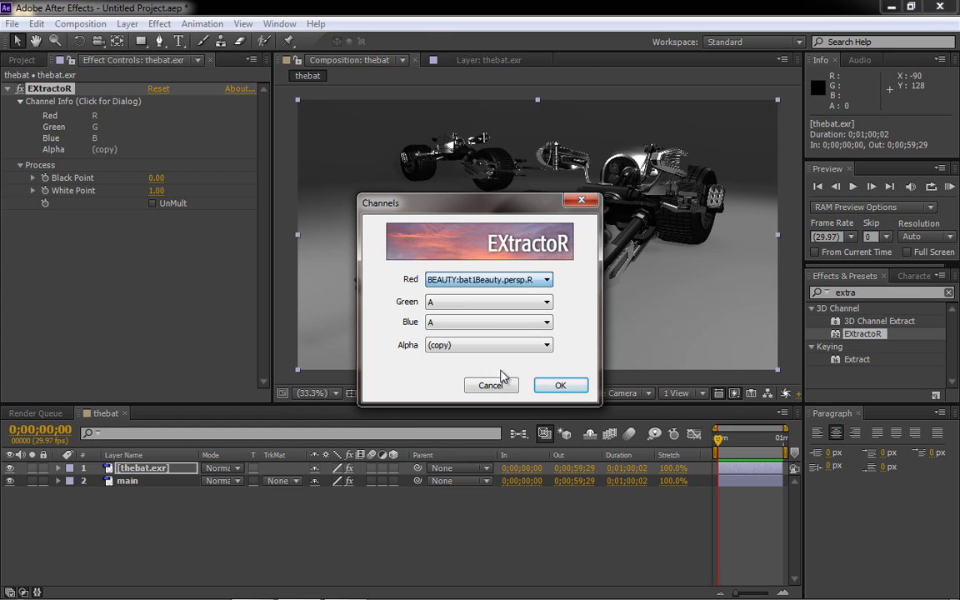
{"action": "left_click", "coordinate": [457, 305]}
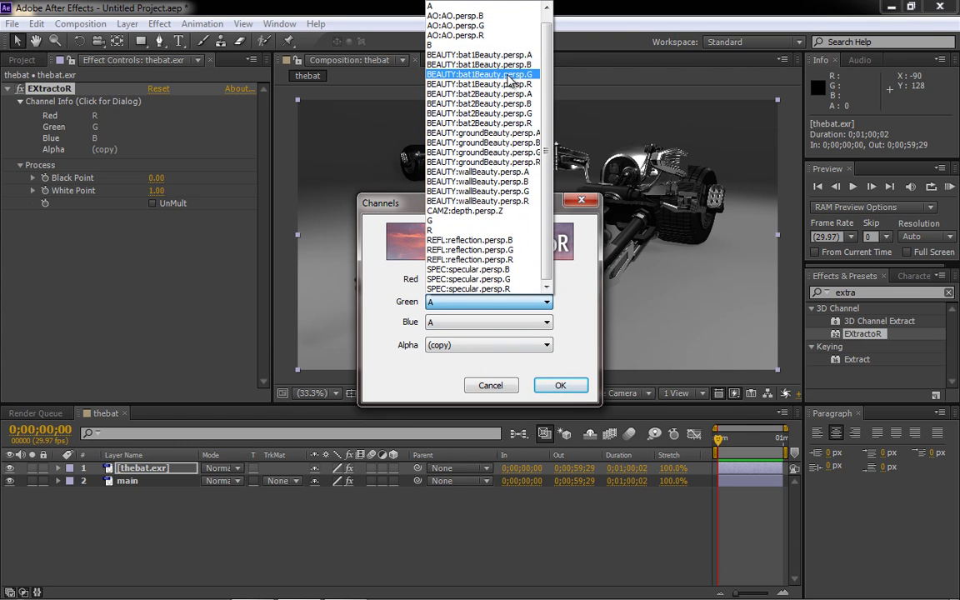
{"action": "left_click", "coordinate": [509, 77]}
{"action": "left_click", "coordinate": [533, 323]}
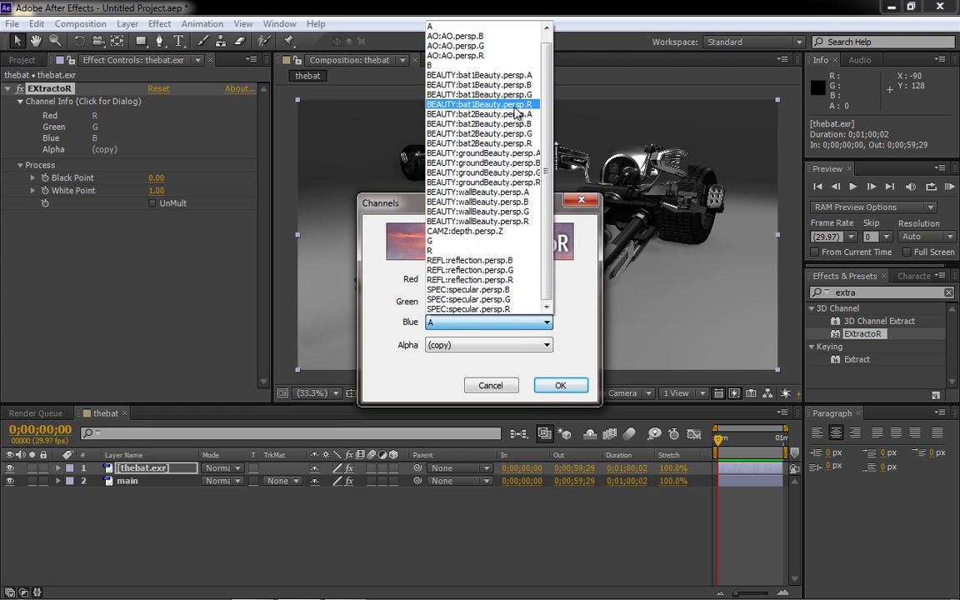
{"action": "left_click", "coordinate": [468, 84]}
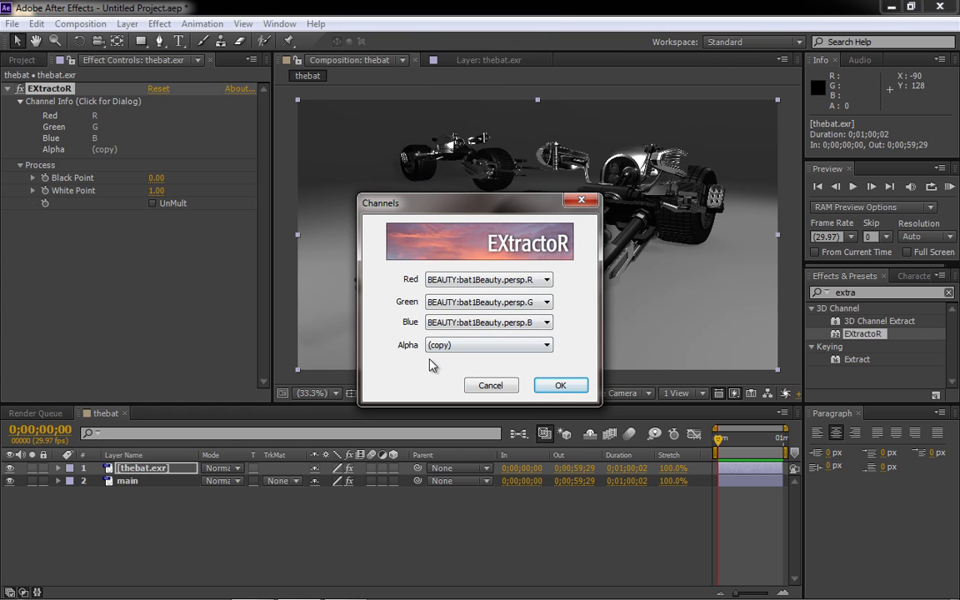
{"action": "left_click", "coordinate": [541, 345]}
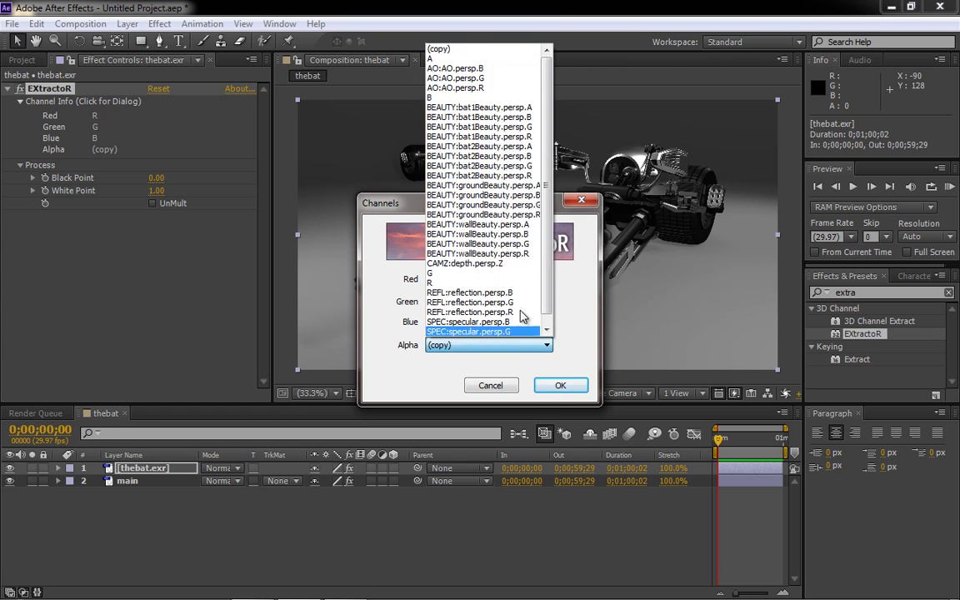
{"action": "left_click", "coordinate": [464, 111]}
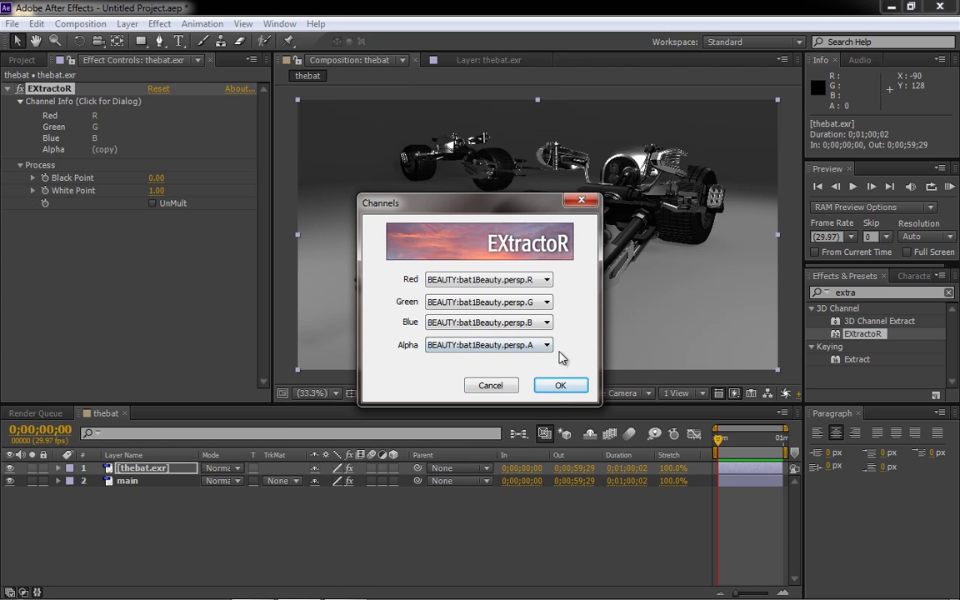
{"action": "left_click", "coordinate": [561, 385]}
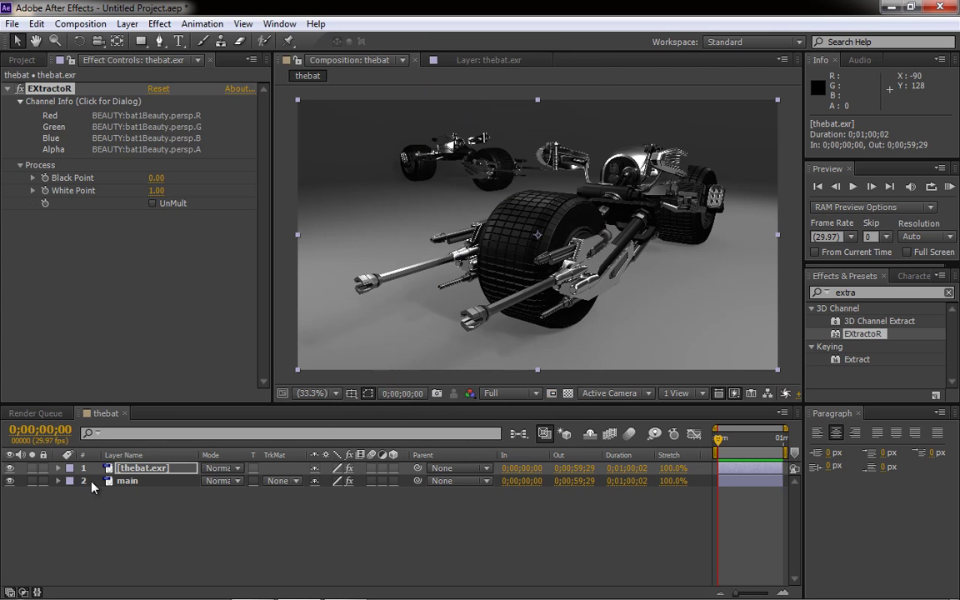
Step: Solo the thebat.exr layer and check its extracted bat1 pass against the transparency grid, then restore the normal view
{"action": "left_click", "coordinate": [31, 469]}
{"action": "left_click", "coordinate": [32, 468]}
{"action": "left_click", "coordinate": [32, 469]}
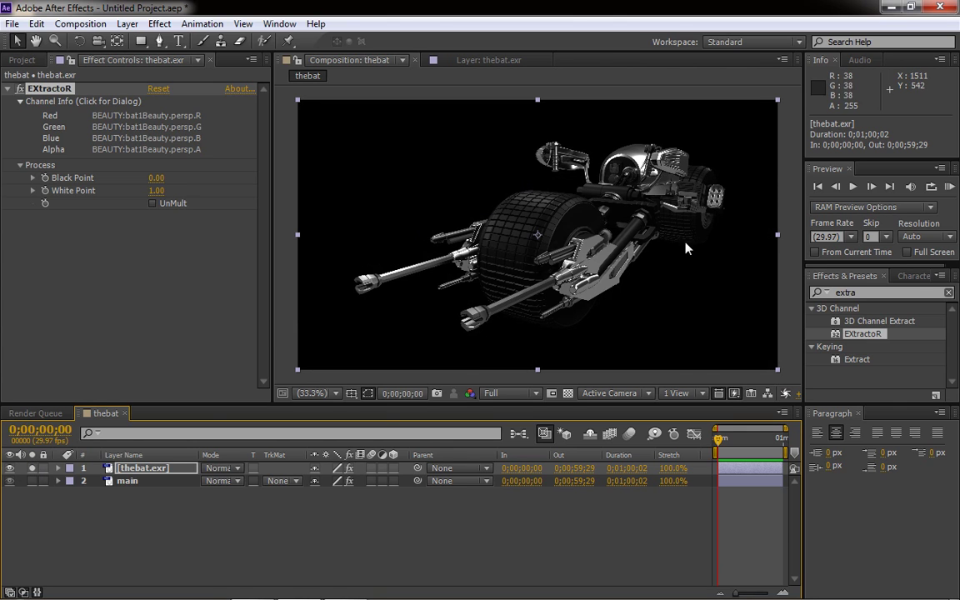
{"action": "left_click", "coordinate": [32, 471]}
{"action": "left_click", "coordinate": [32, 472]}
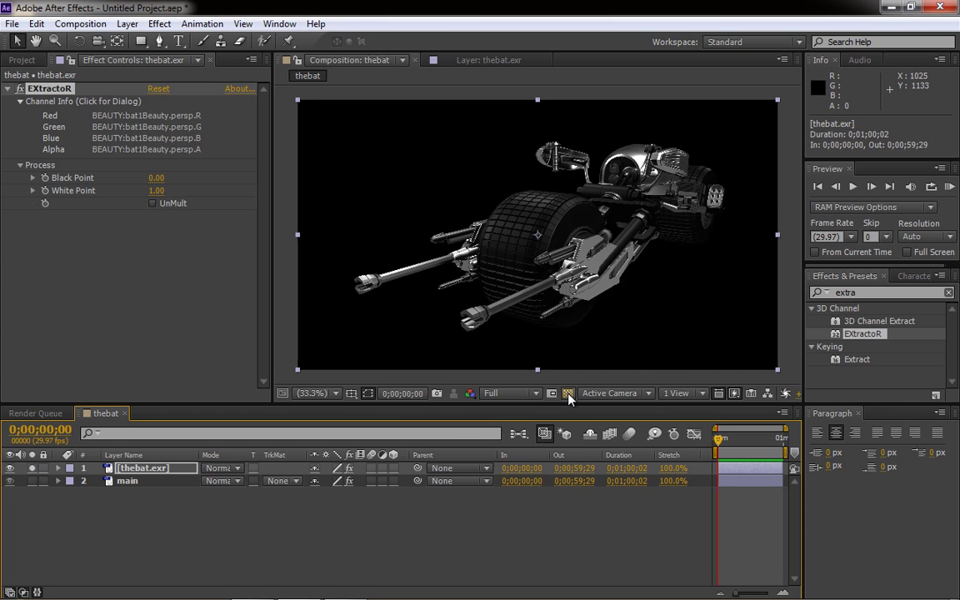
{"action": "left_click", "coordinate": [568, 394]}
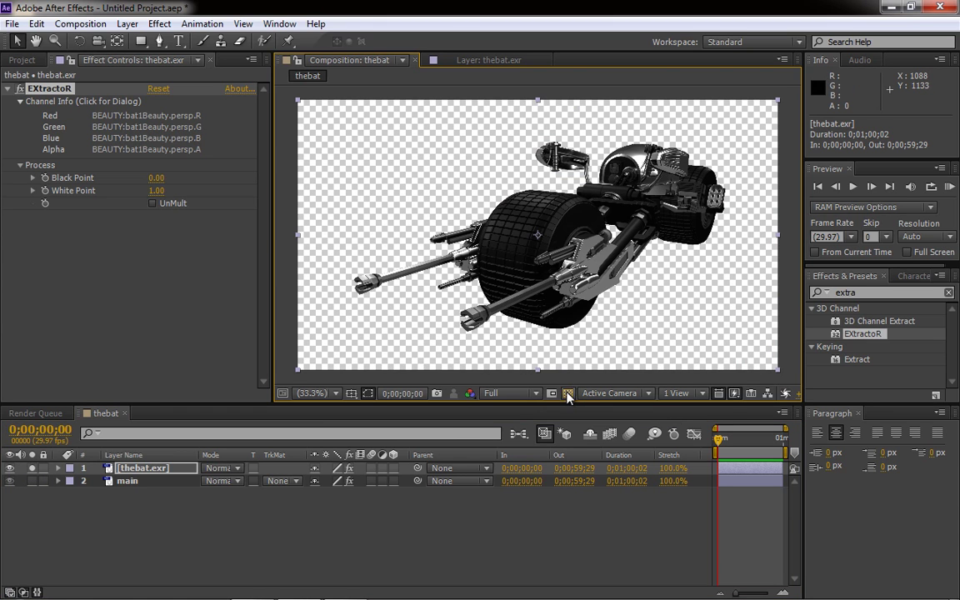
{"action": "left_click", "coordinate": [568, 394]}
{"action": "left_click", "coordinate": [31, 482]}
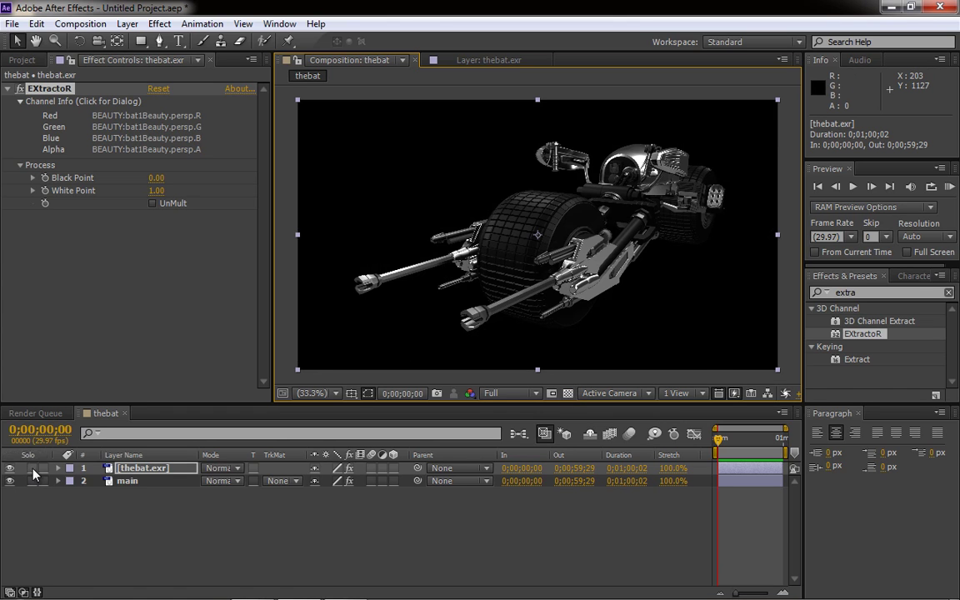
Step: Rename the thebat.exr layer to bat1 and duplicate it
{"action": "left_click", "coordinate": [139, 471]}
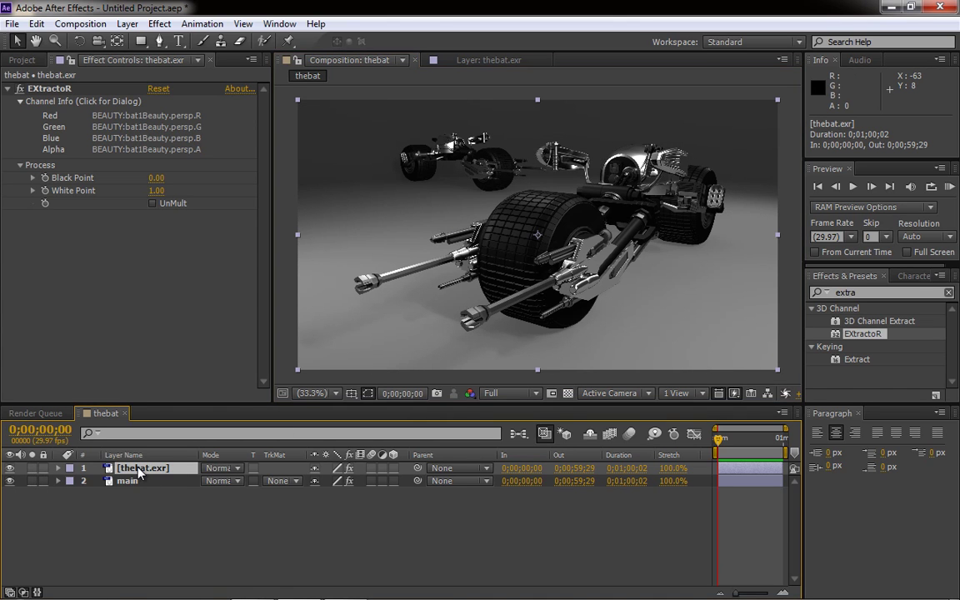
{"action": "key", "text": "Return"}
{"action": "type", "text": "b"}
{"action": "key", "text": "Return"}
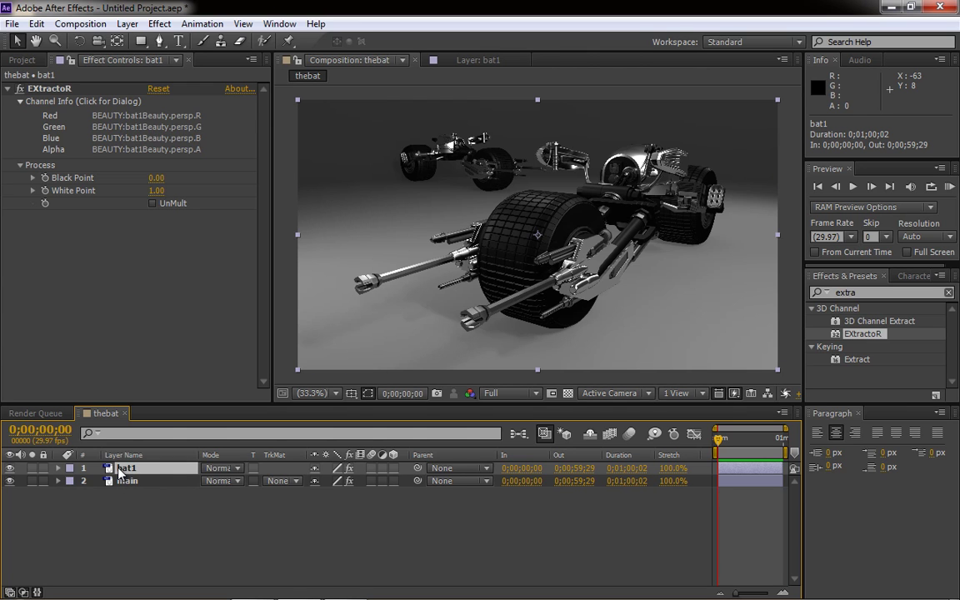
{"action": "key", "text": "ctrl+d"}
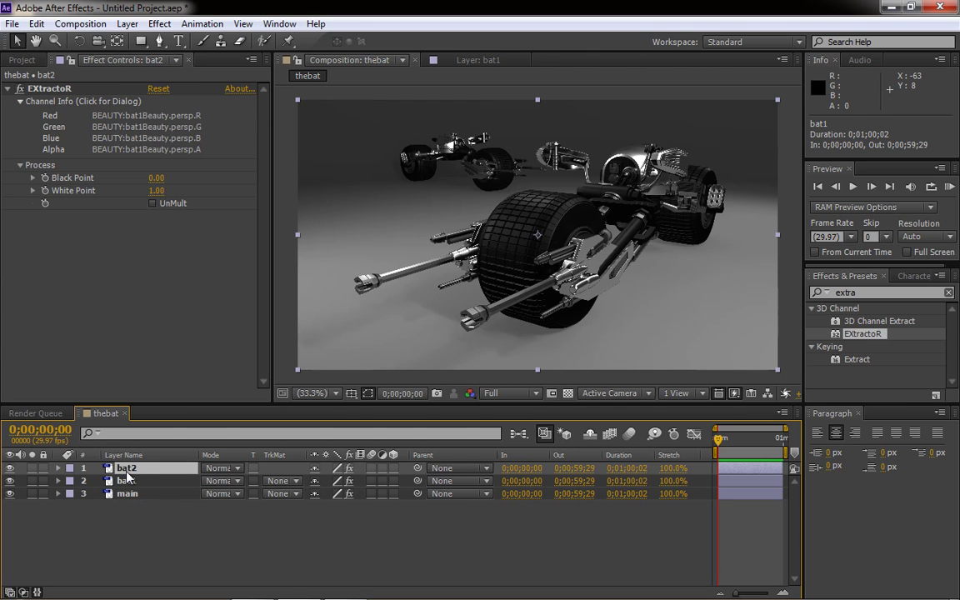
Step: Set the bat2 layer's EXtractoR red, green, blue and alpha channels to BEAUTY:bat2Beauty.persp R, G, B and A, and check it soloed
{"action": "left_click", "coordinate": [200, 117]}
{"action": "left_click", "coordinate": [519, 281]}
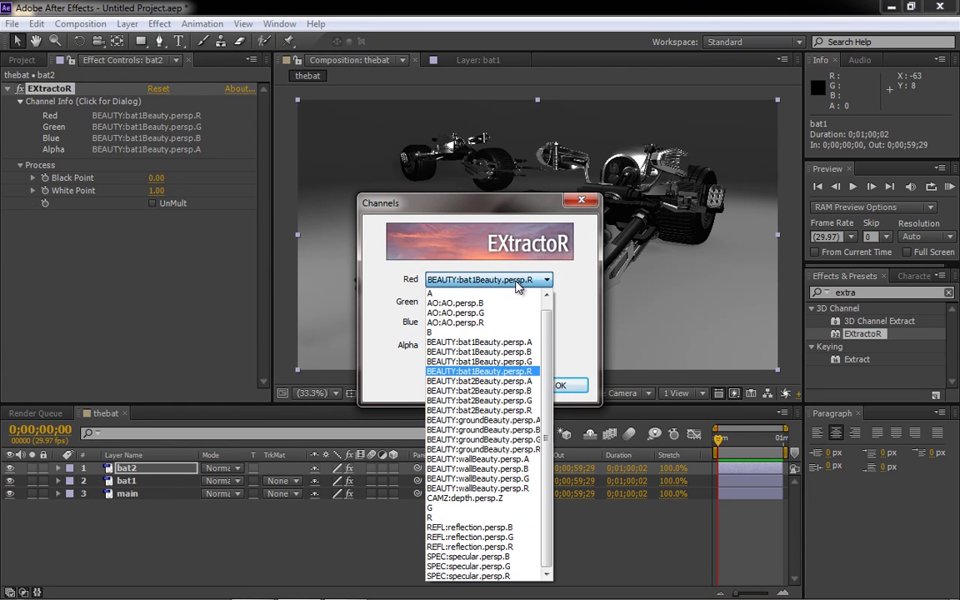
{"action": "left_click", "coordinate": [500, 410]}
{"action": "left_click", "coordinate": [467, 302]}
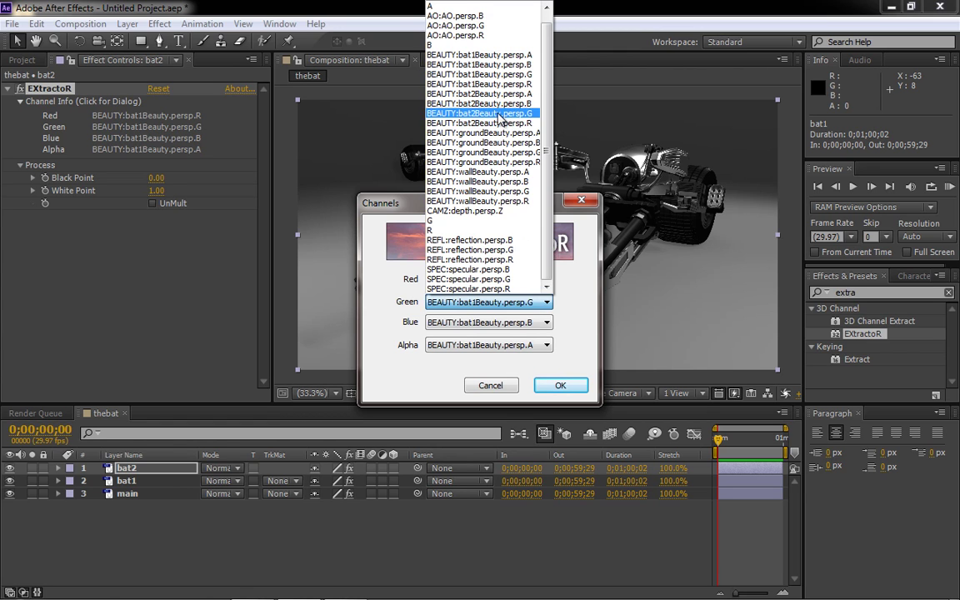
{"action": "left_click", "coordinate": [501, 119]}
{"action": "left_click", "coordinate": [466, 322]}
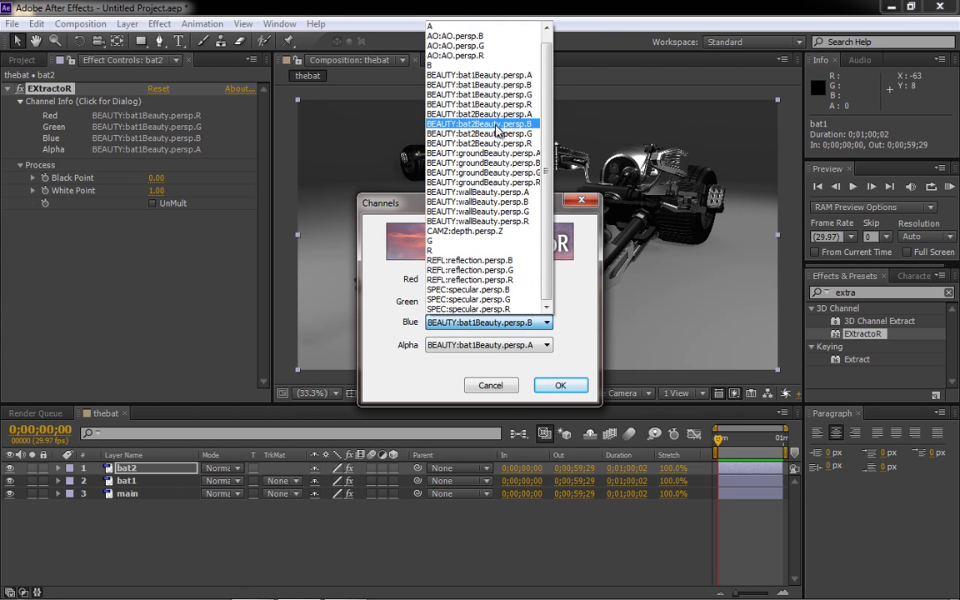
{"action": "left_click", "coordinate": [497, 125]}
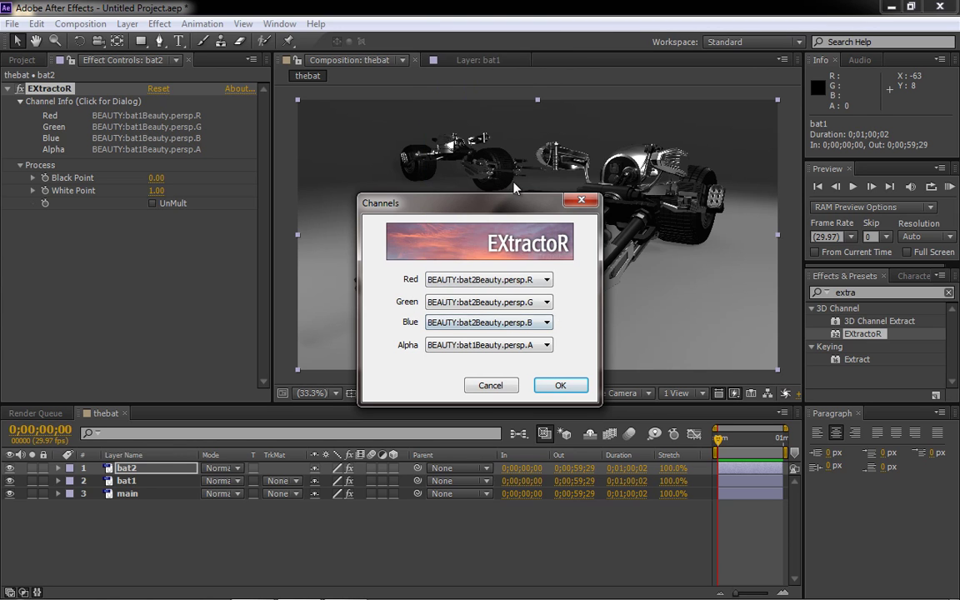
{"action": "left_click", "coordinate": [548, 345]}
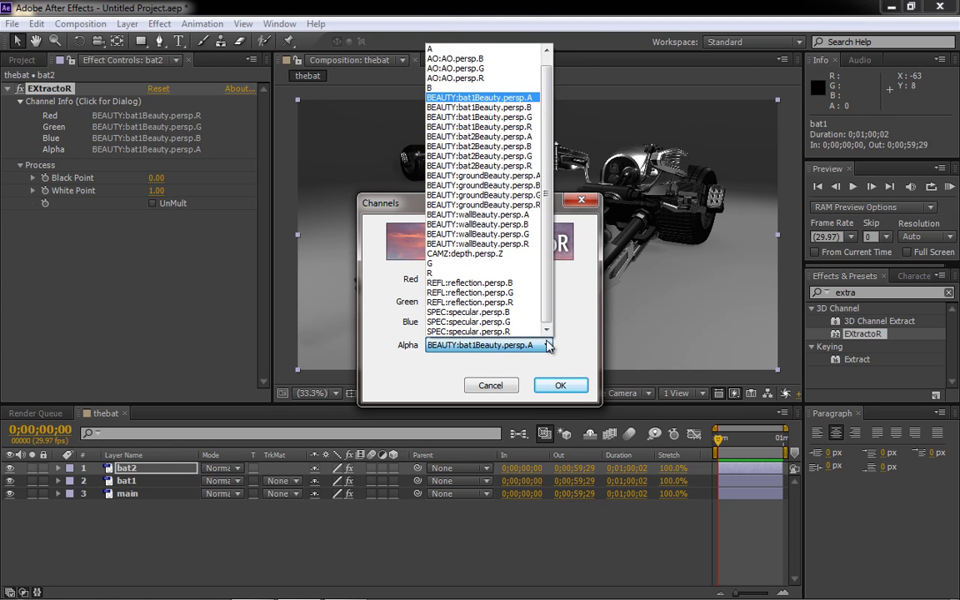
{"action": "left_click", "coordinate": [514, 140]}
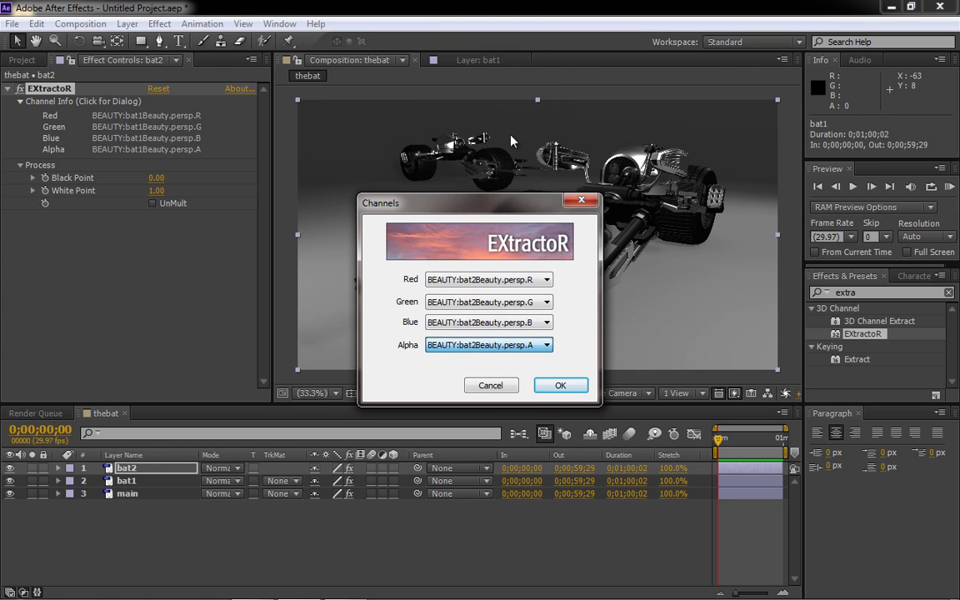
{"action": "left_click", "coordinate": [560, 386]}
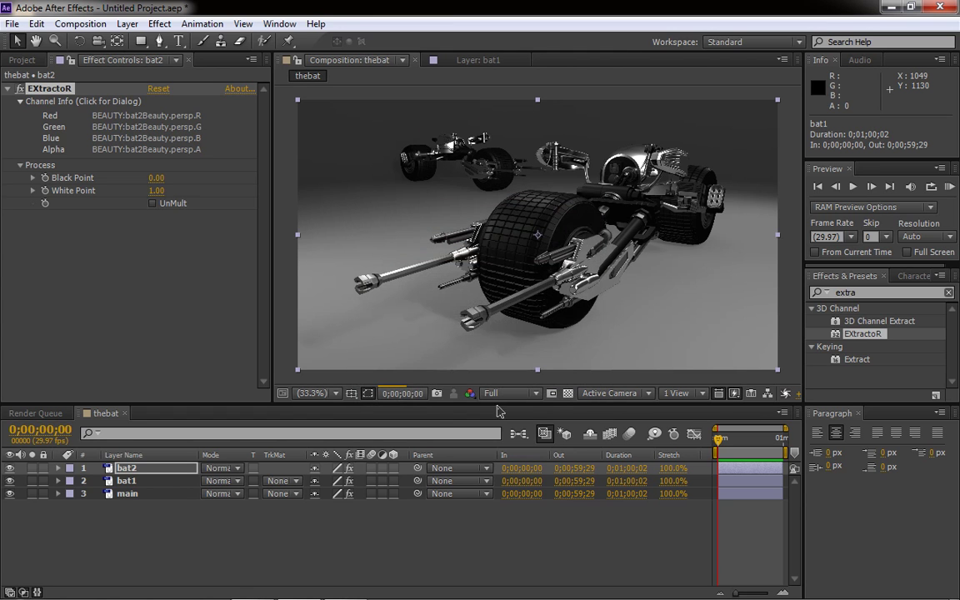
{"action": "left_click", "coordinate": [33, 468]}
{"action": "left_click", "coordinate": [33, 468]}
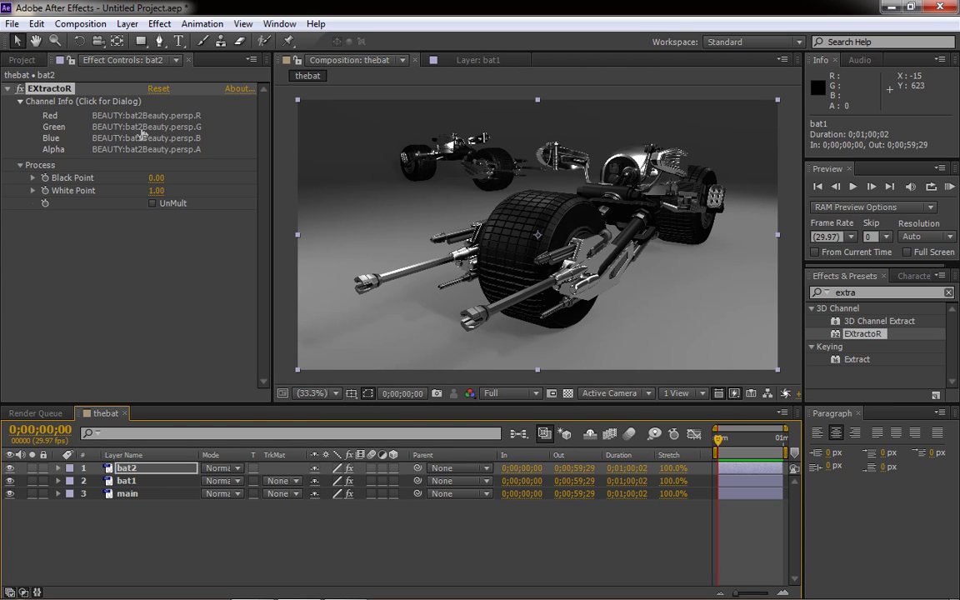
Step: Duplicate the bat2 layer and rename the copy wall
{"action": "left_click", "coordinate": [125, 470]}
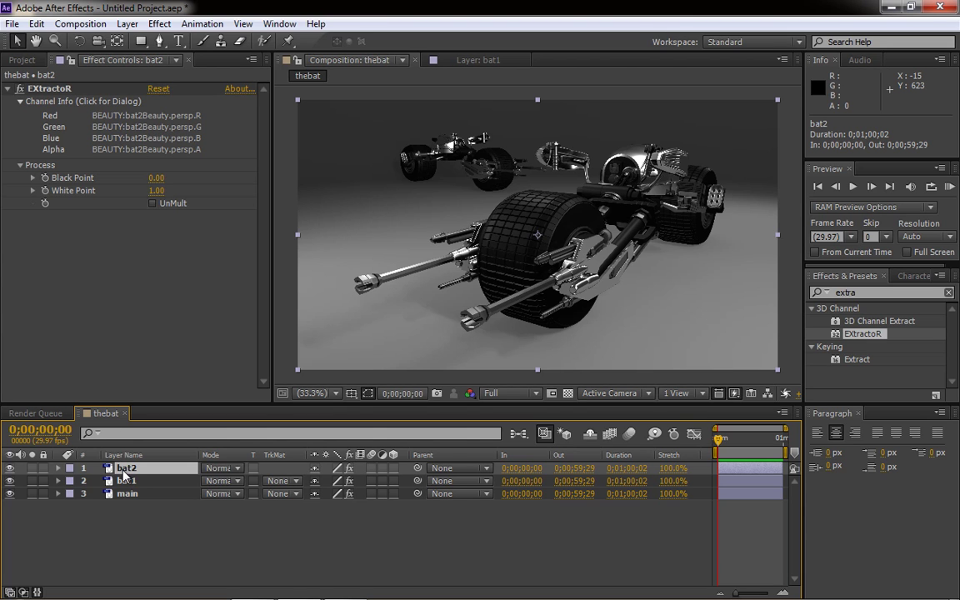
{"action": "key", "text": "ctrl+d"}
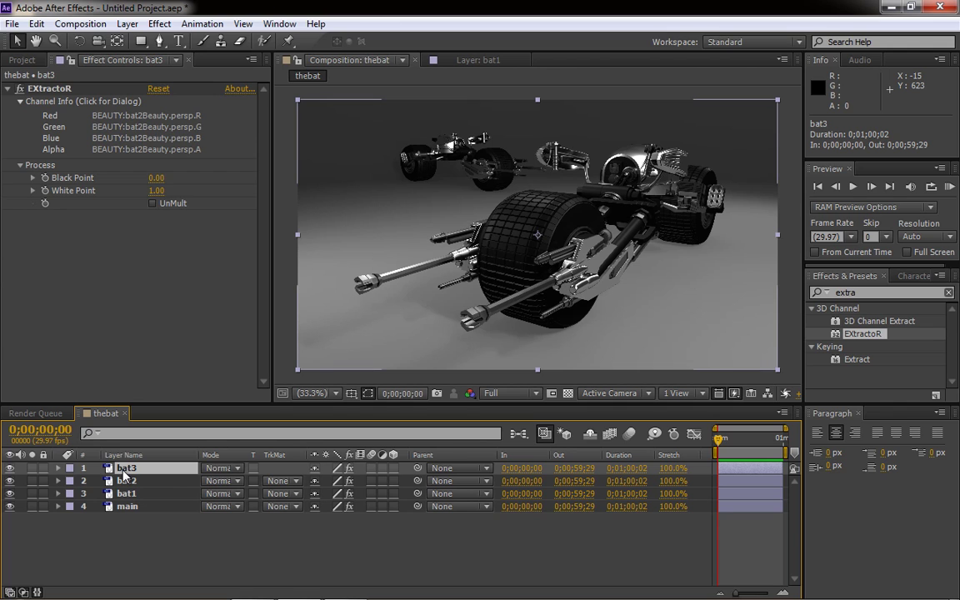
{"action": "key", "text": "Return"}
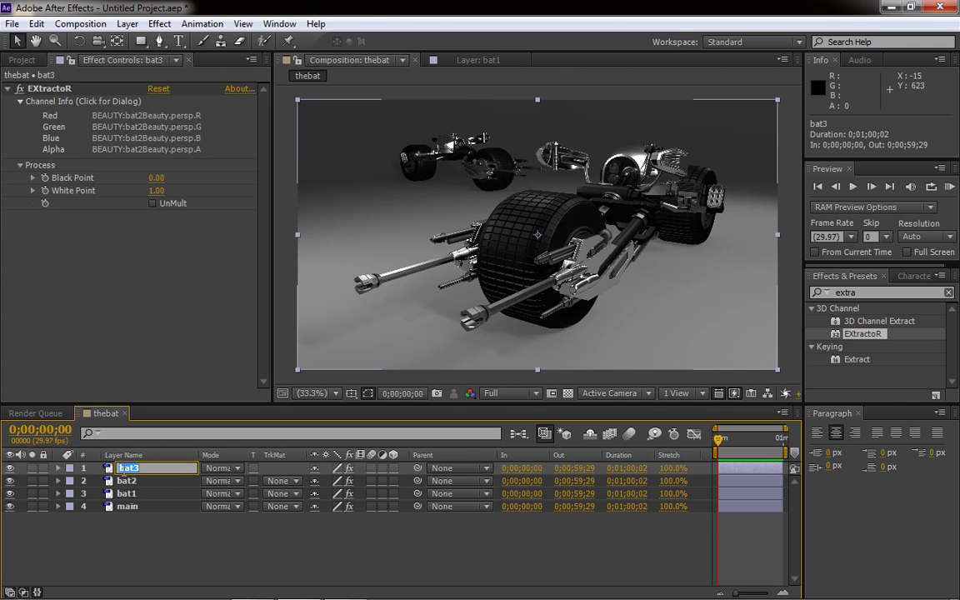
{"action": "type", "text": "v"}
{"action": "key", "text": "Return"}
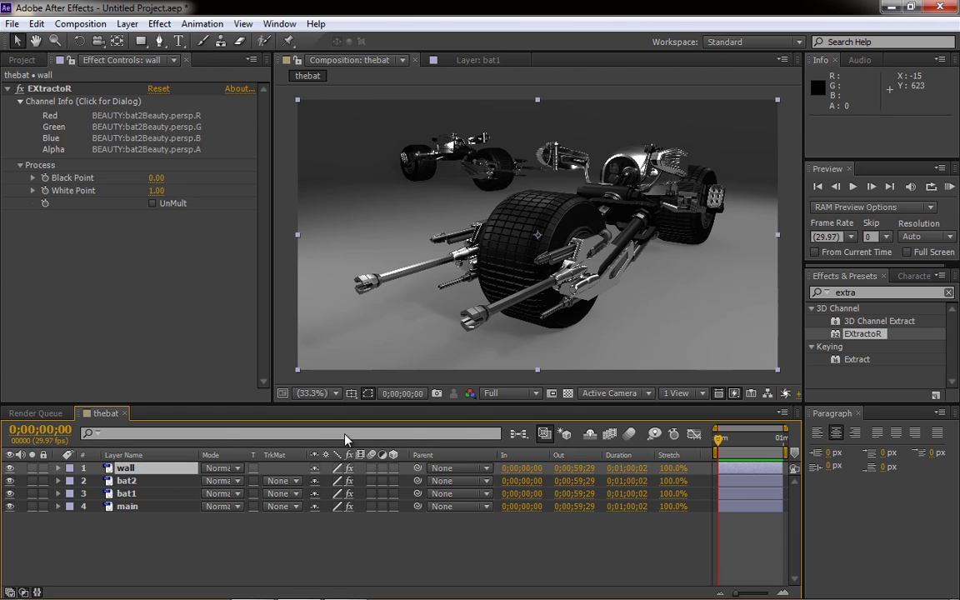
Step: Set the wall layer's EXtractoR red, green, blue and alpha channels to BEAUTY:wallBeauty.persp R, G, B and A, and check it soloed
{"action": "left_click", "coordinate": [175, 104]}
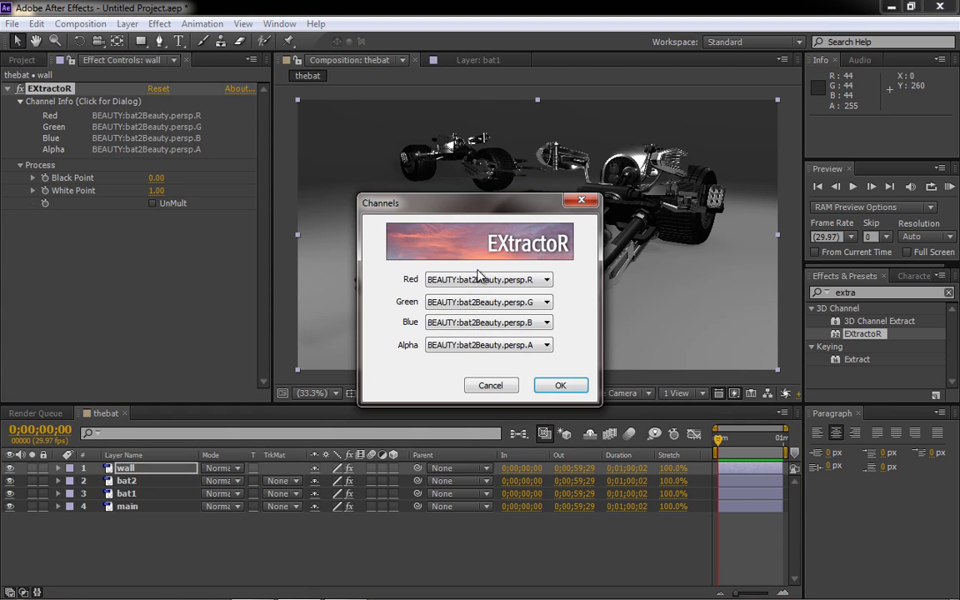
{"action": "left_click", "coordinate": [479, 280]}
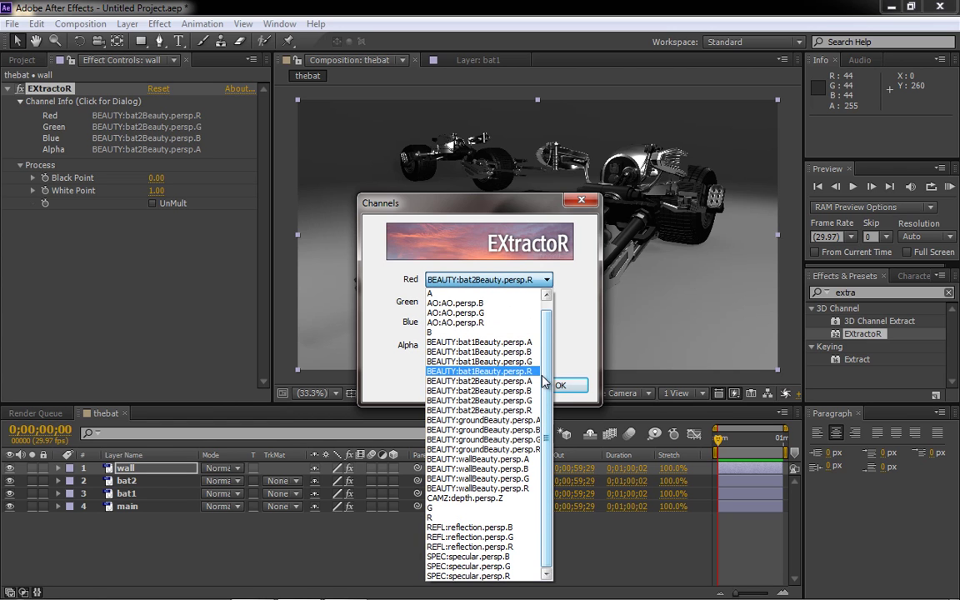
{"action": "left_click", "coordinate": [476, 488]}
{"action": "left_click", "coordinate": [510, 302]}
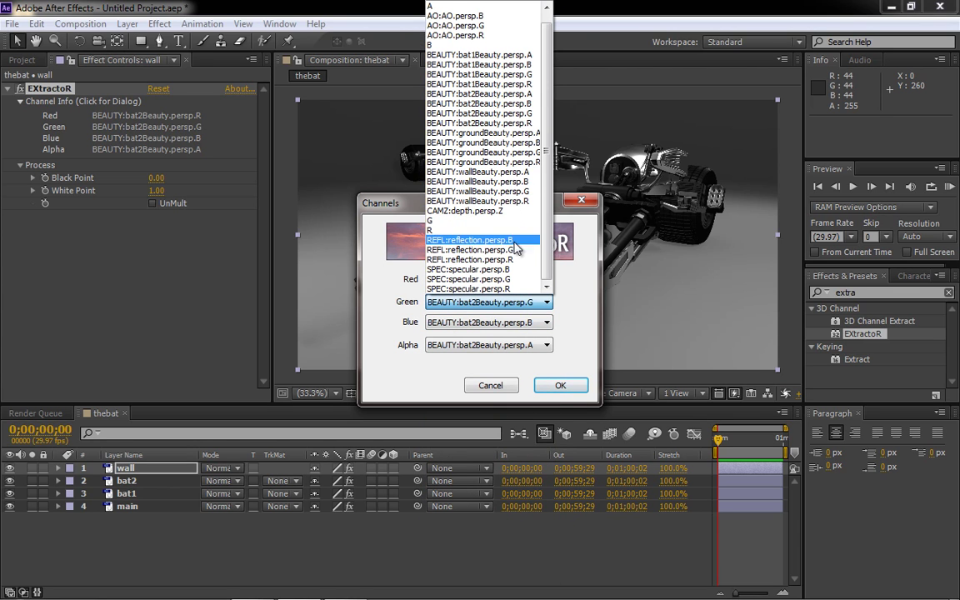
{"action": "left_click", "coordinate": [512, 193]}
{"action": "left_click", "coordinate": [545, 323]}
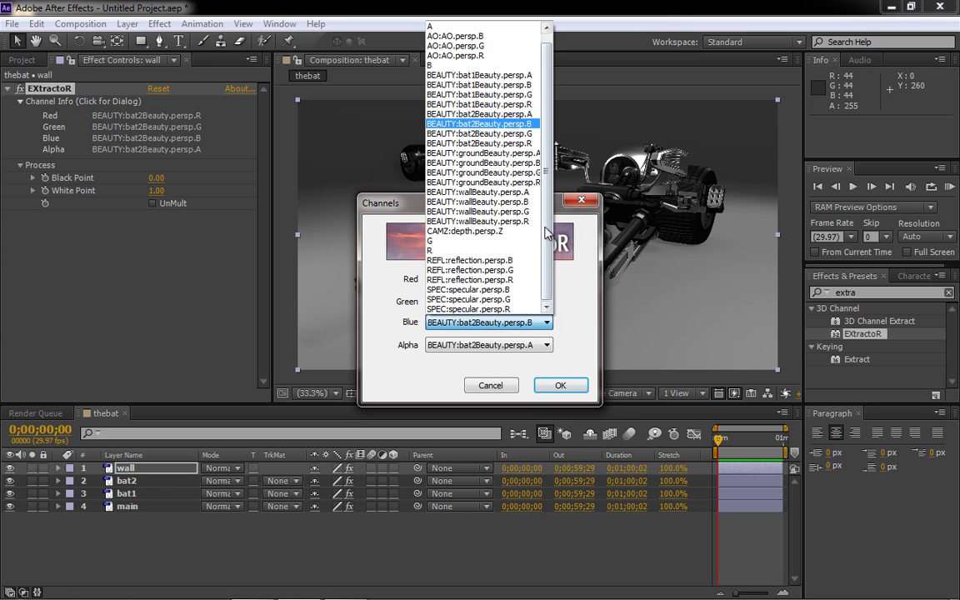
{"action": "left_click", "coordinate": [492, 202]}
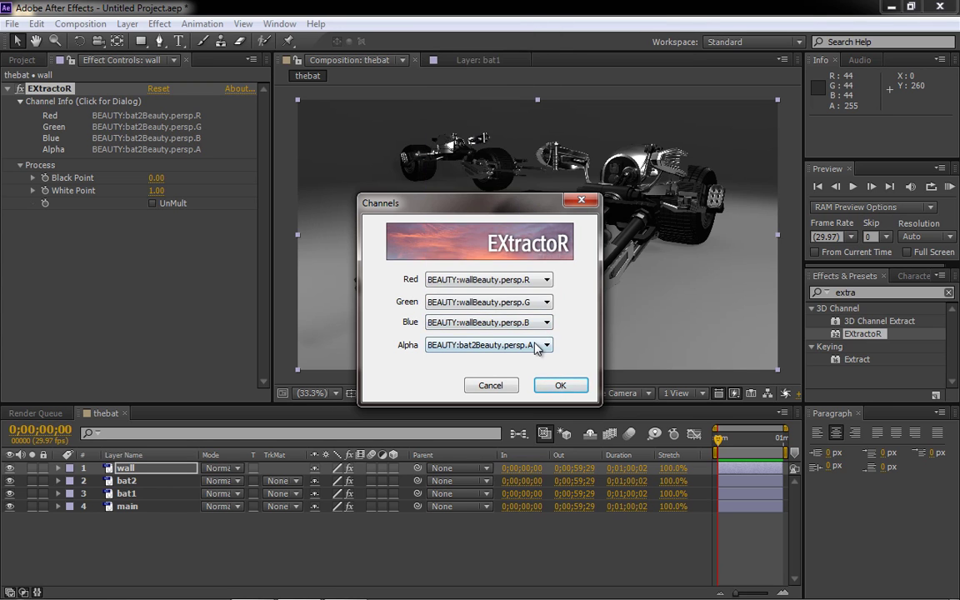
{"action": "left_click", "coordinate": [537, 348]}
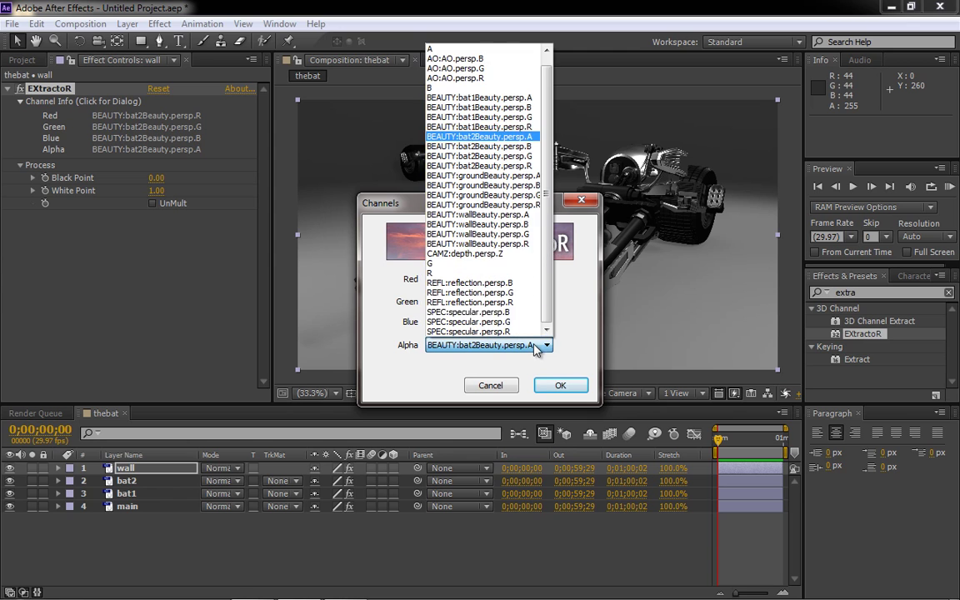
{"action": "left_click", "coordinate": [528, 216]}
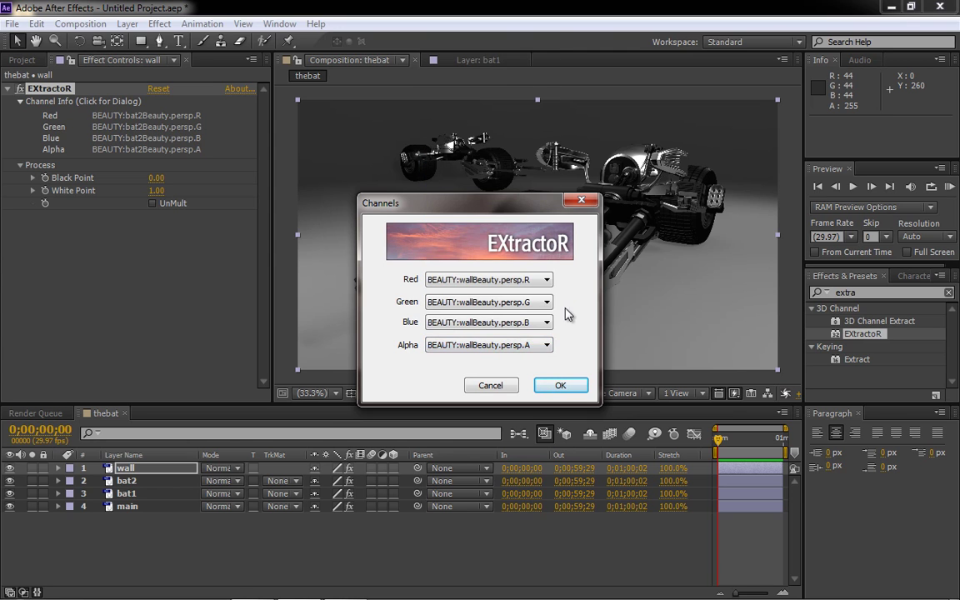
{"action": "left_click", "coordinate": [560, 385]}
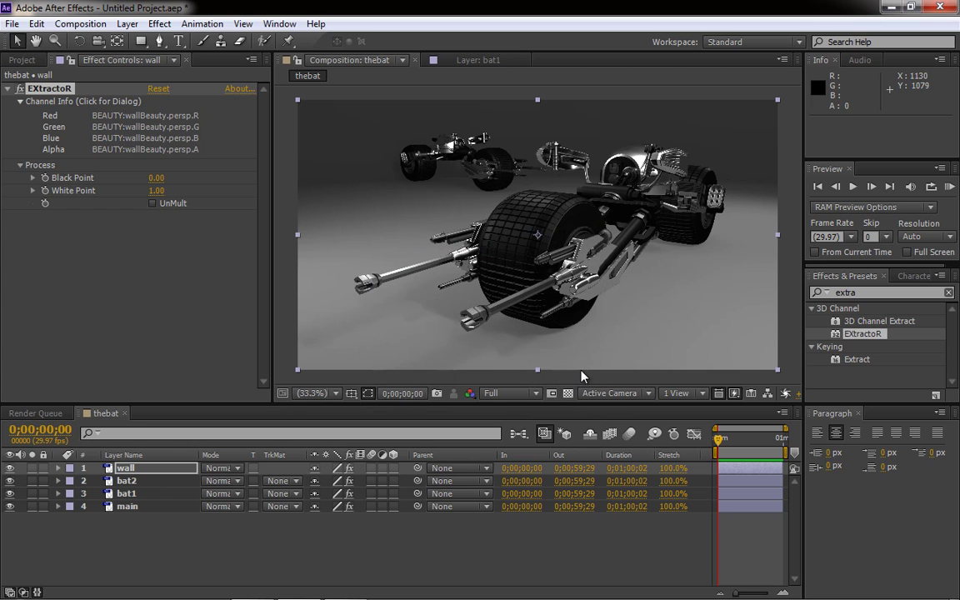
{"action": "left_click", "coordinate": [32, 469]}
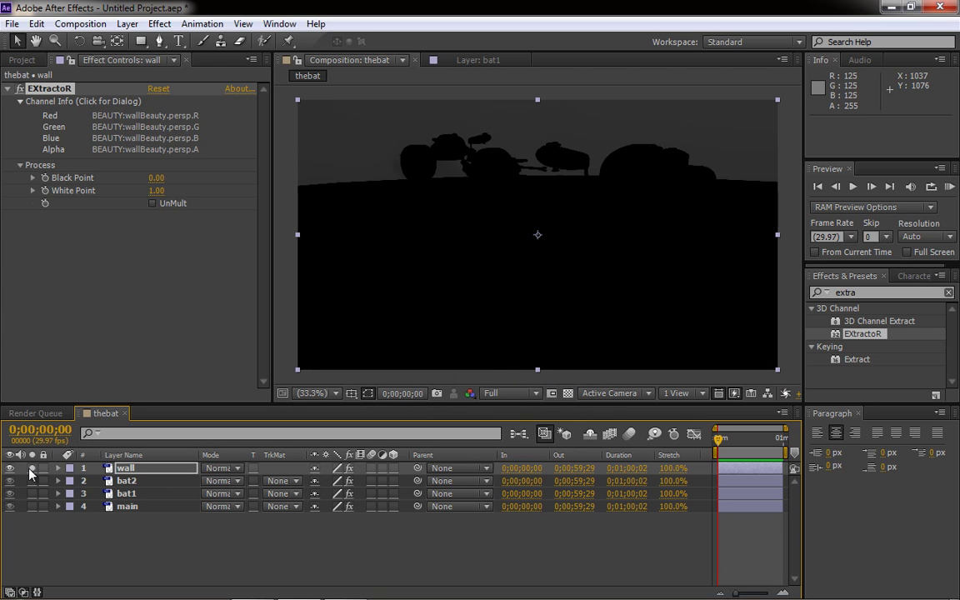
{"action": "left_click", "coordinate": [32, 468]}
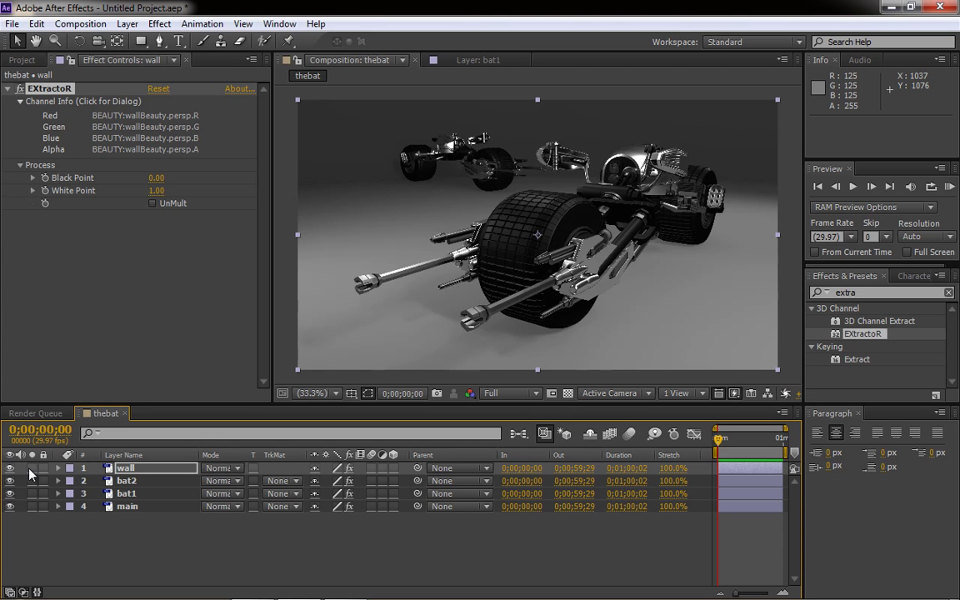
Step: Move the wall layer to just above main, and duplicate it as a layer renamed ground
{"action": "left_click_drag", "start_coordinate": [127, 468], "coordinate": [122, 498]}
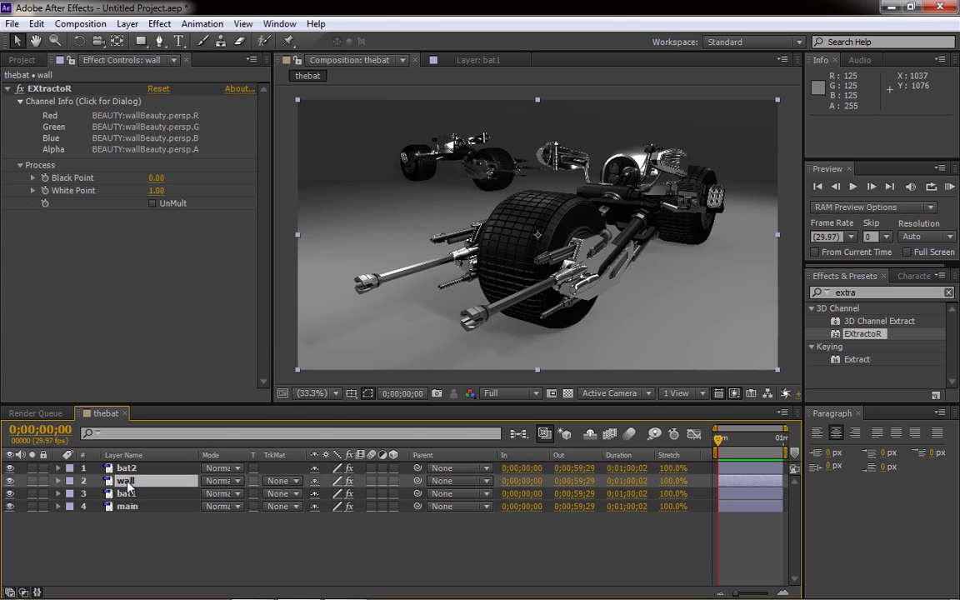
{"action": "key", "text": "ctrl+["}
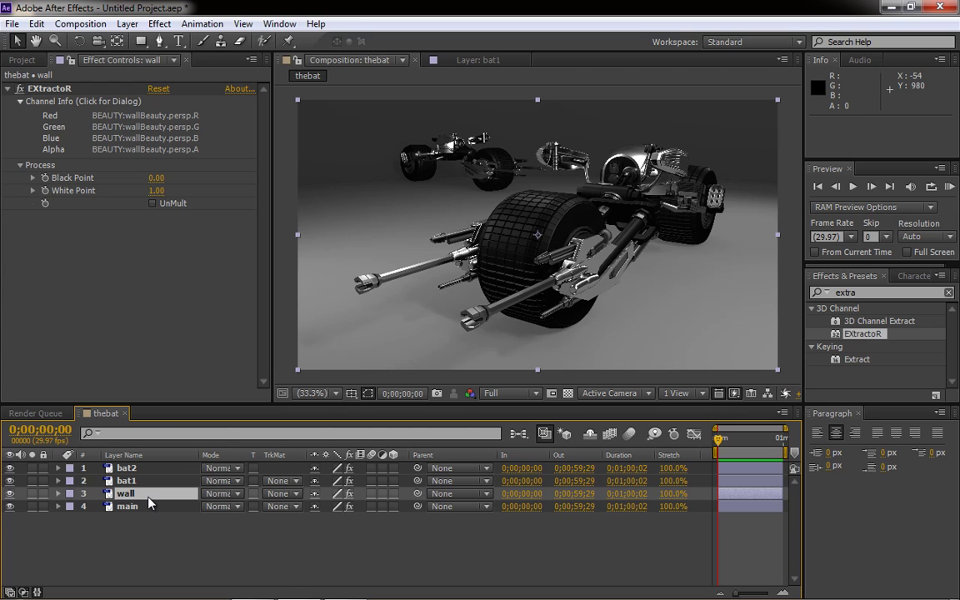
{"action": "key", "text": "ctrl+d"}
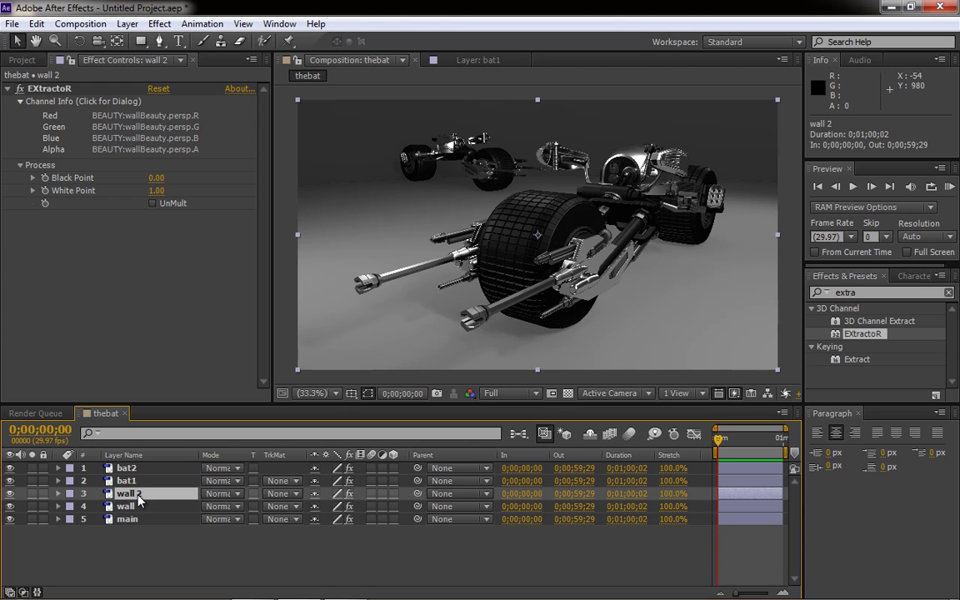
{"action": "key", "text": "Return"}
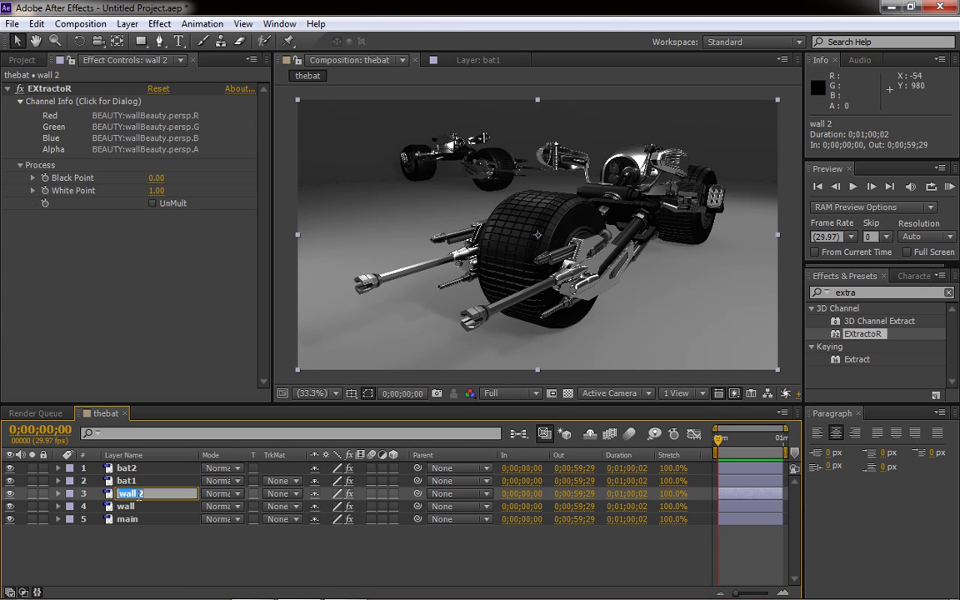
{"action": "type", "text": "ground"}
{"action": "key", "text": "Return"}
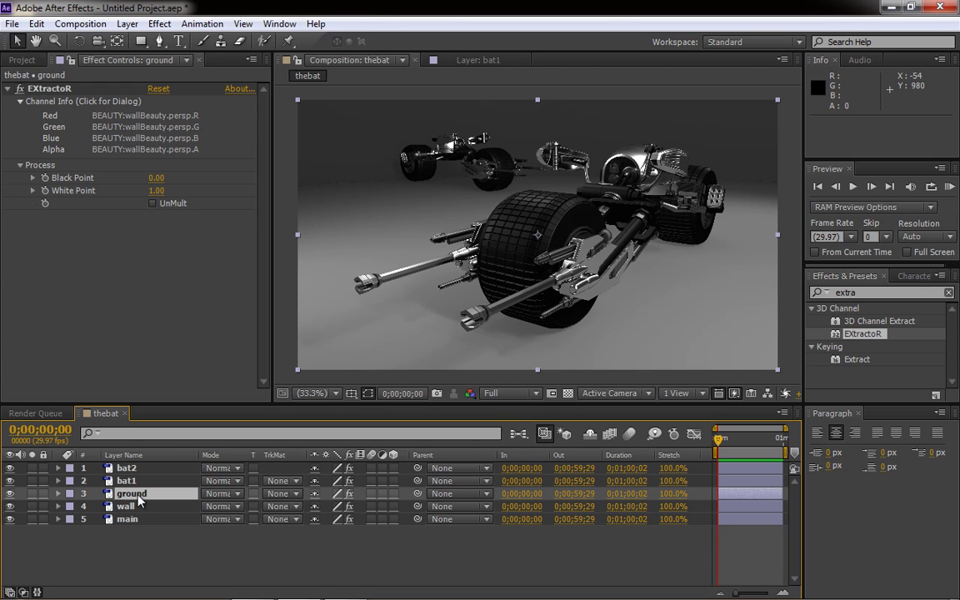
Step: Set the ground layer's EXtractoR red, green, blue and alpha channels to BEAUTY:groundBeauty.persp R, G, B and A, and check it soloed
{"action": "left_click", "coordinate": [191, 117]}
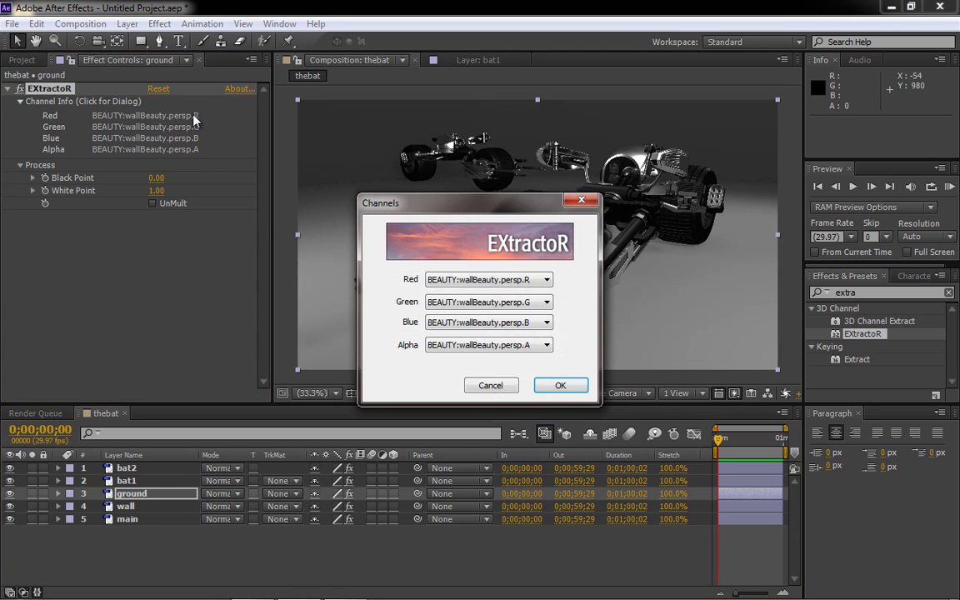
{"action": "left_click", "coordinate": [538, 280]}
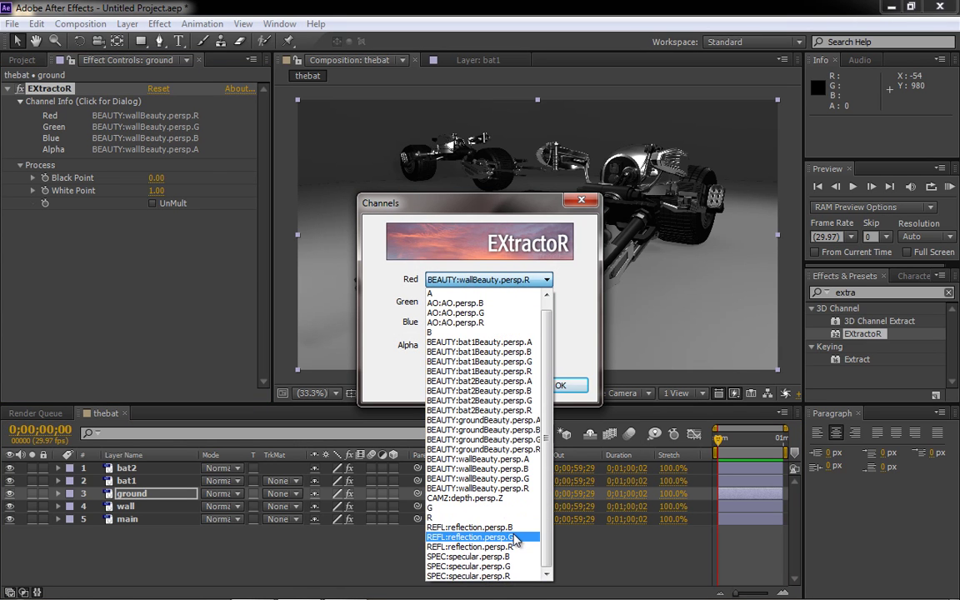
{"action": "left_click", "coordinate": [504, 450]}
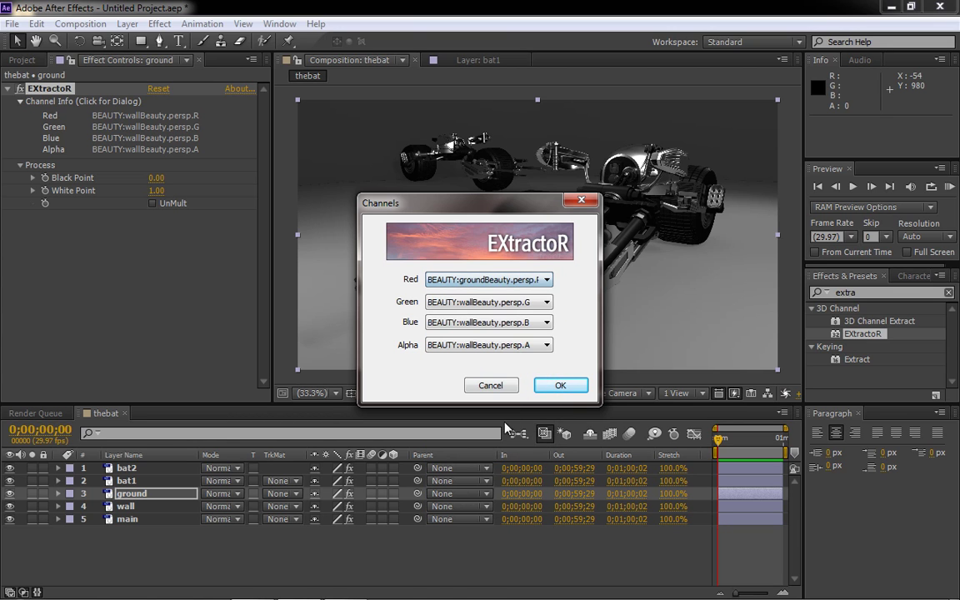
{"action": "left_click", "coordinate": [538, 302]}
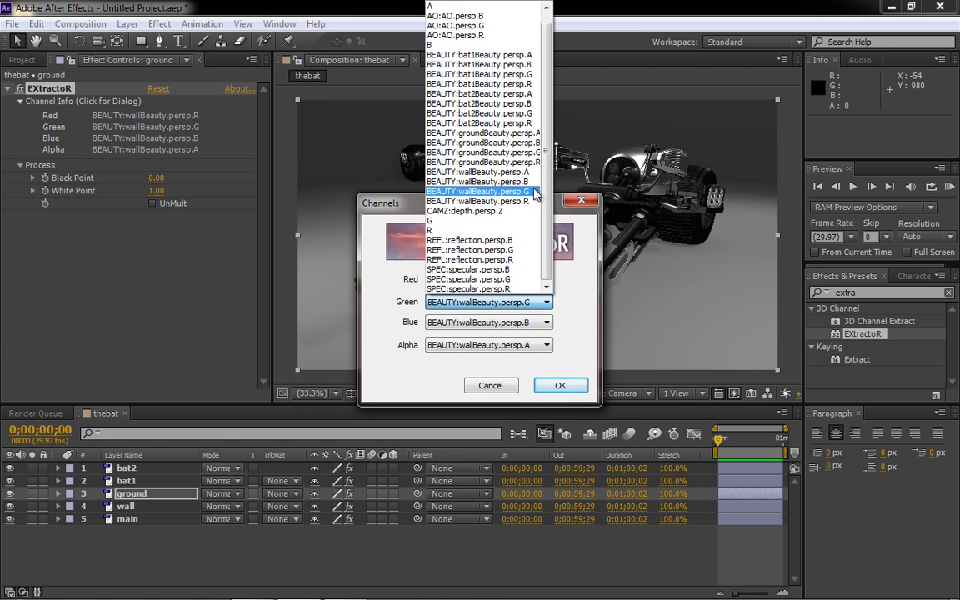
{"action": "left_click", "coordinate": [503, 153]}
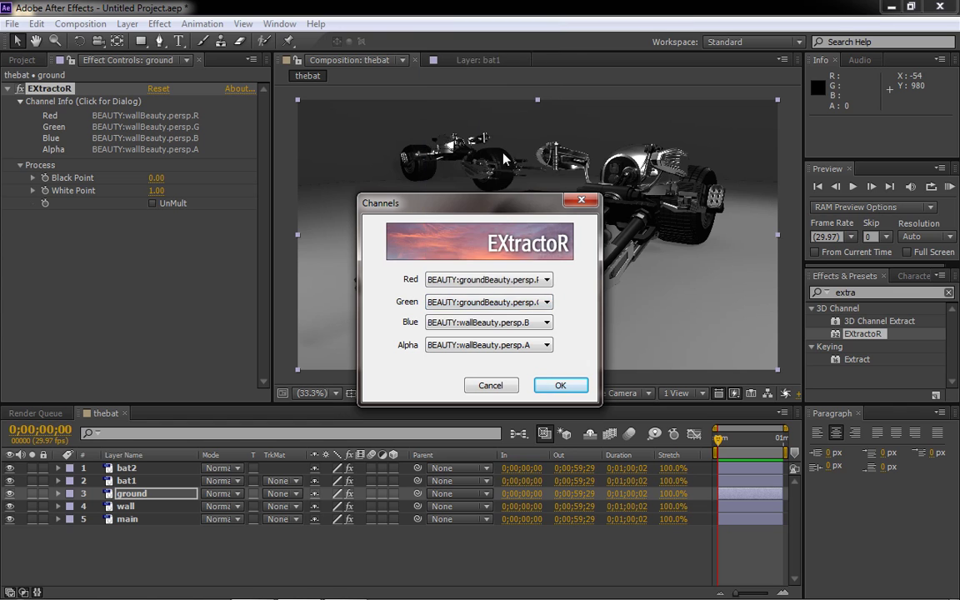
{"action": "left_click", "coordinate": [548, 325]}
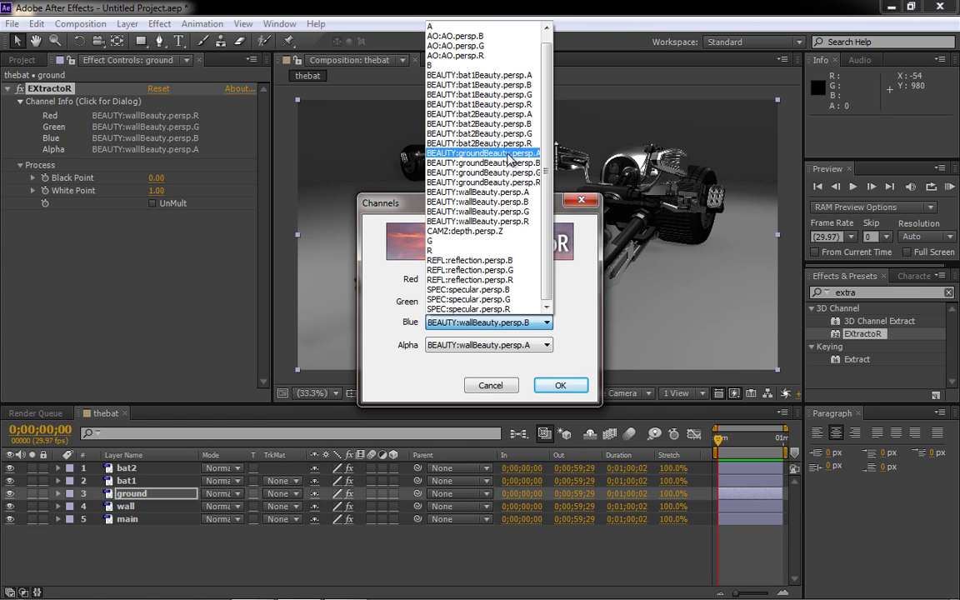
{"action": "left_click", "coordinate": [460, 163]}
{"action": "left_click", "coordinate": [547, 345]}
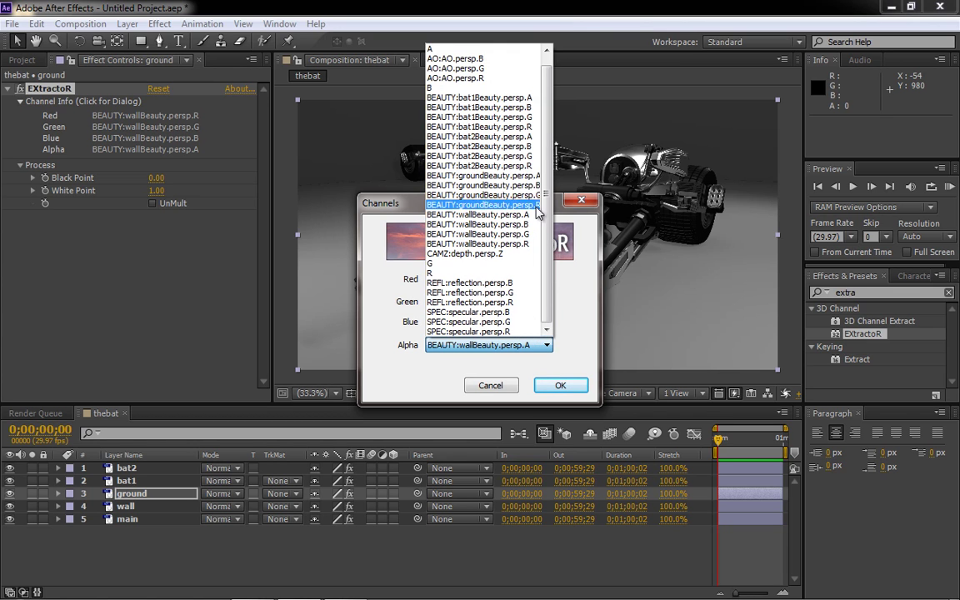
{"action": "left_click", "coordinate": [503, 179]}
{"action": "left_click", "coordinate": [559, 386]}
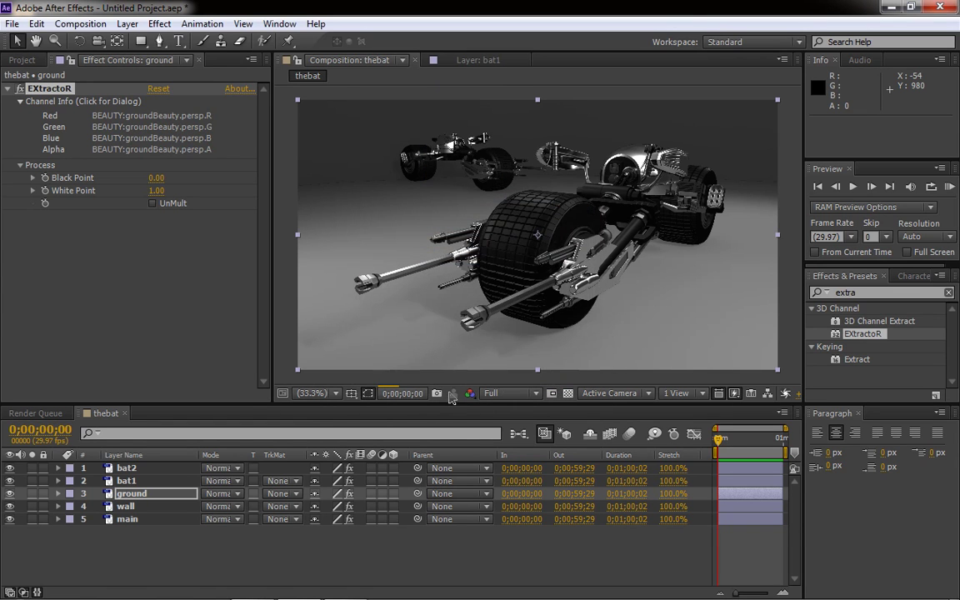
{"action": "left_click", "coordinate": [32, 494]}
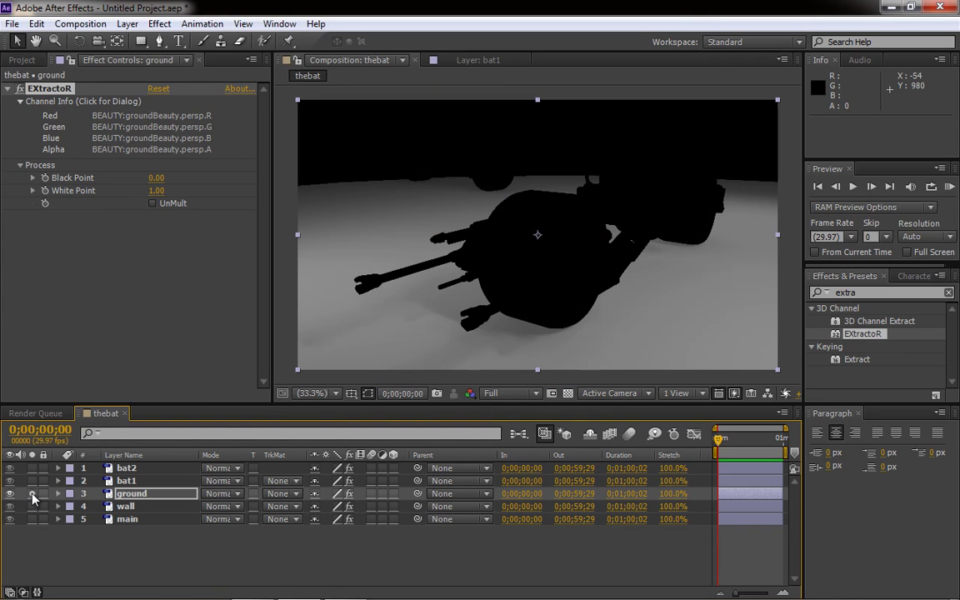
{"action": "left_click", "coordinate": [31, 493]}
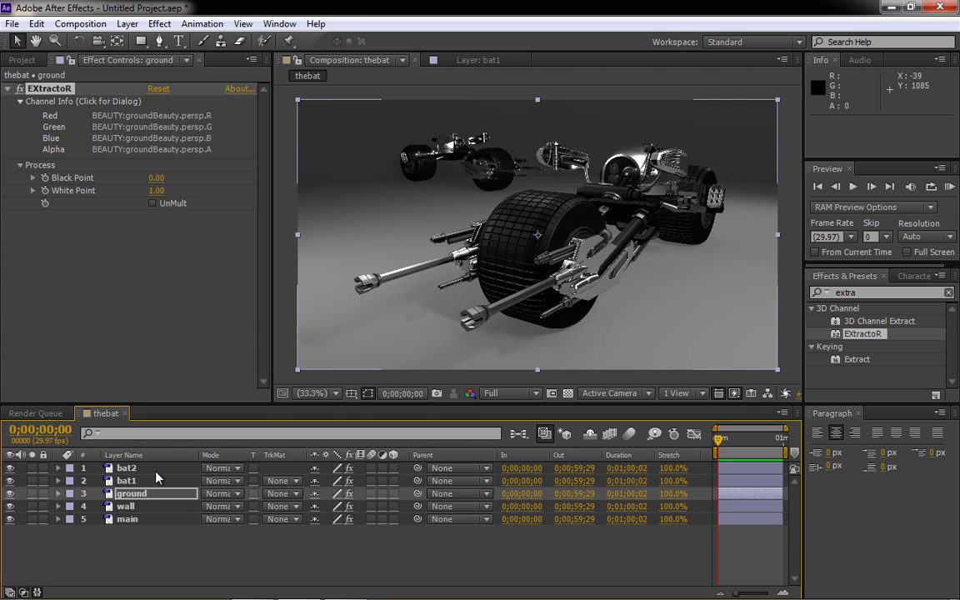
Step: Try a Photo Filter color correction with 54.3% density on the bat1 layer, and remove the effect
{"action": "left_click", "coordinate": [147, 470]}
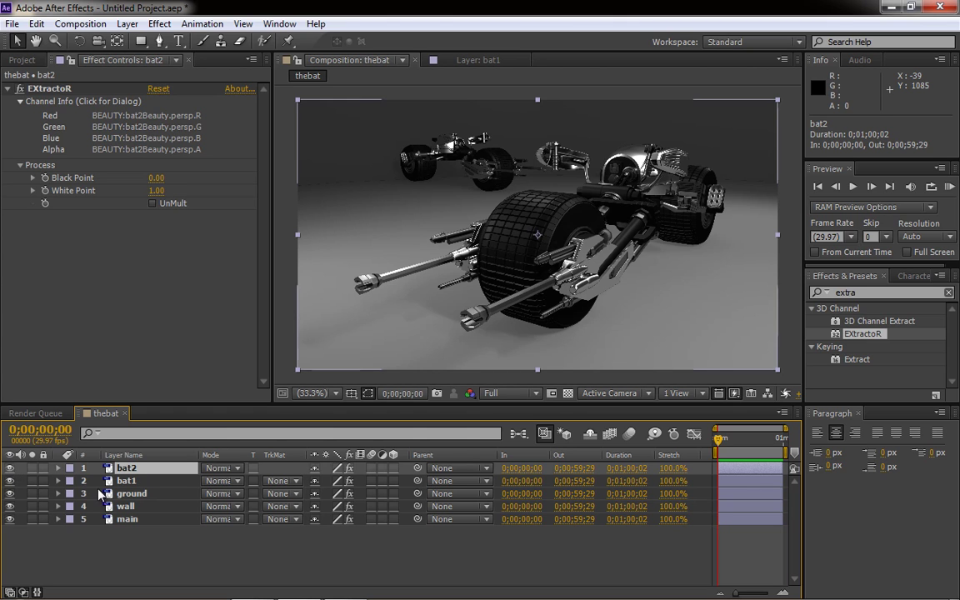
{"action": "left_click", "coordinate": [121, 481]}
{"action": "left_click", "coordinate": [159, 23]}
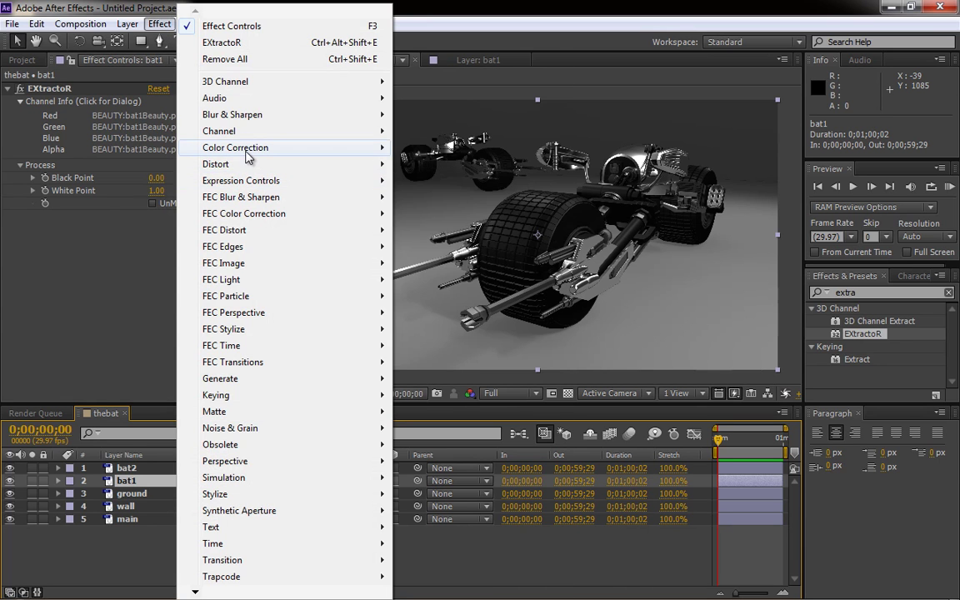
{"action": "mouse_move", "coordinate": [223, 146]}
{"action": "left_click", "coordinate": [402, 490]}
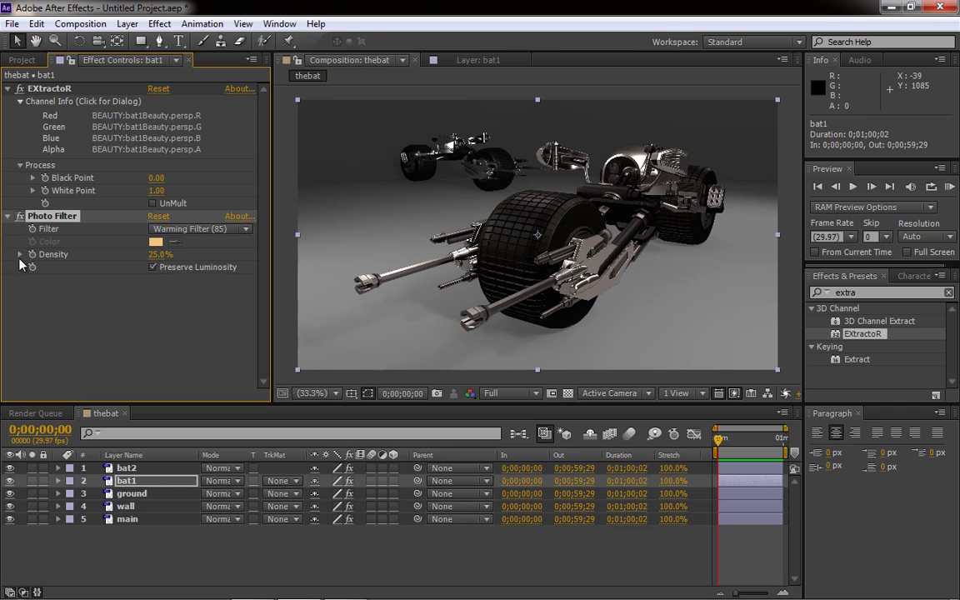
{"action": "left_click", "coordinate": [17, 259]}
{"action": "left_click", "coordinate": [20, 255]}
{"action": "left_click", "coordinate": [151, 273]}
{"action": "left_click", "coordinate": [153, 286]}
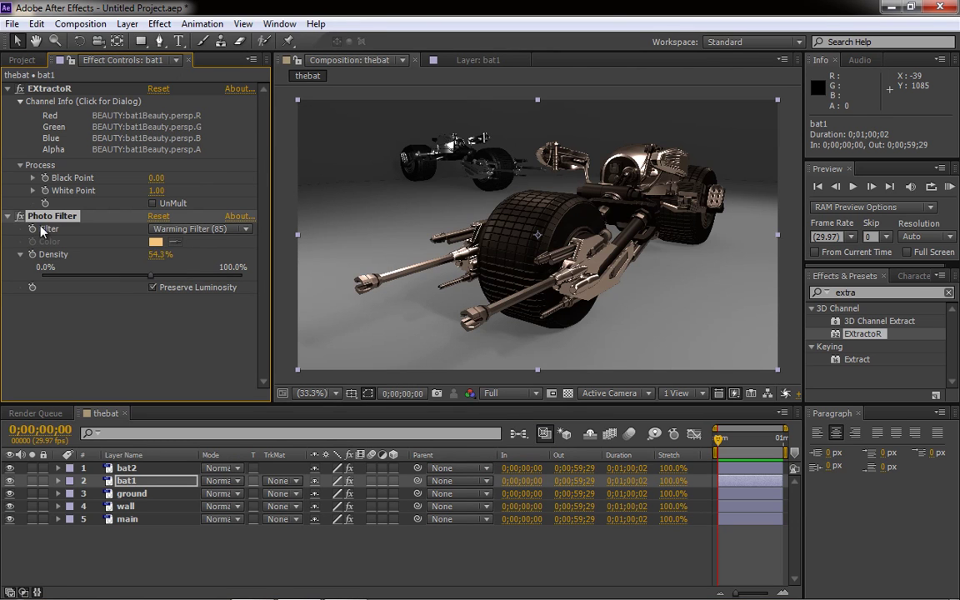
{"action": "key", "text": "Delete"}
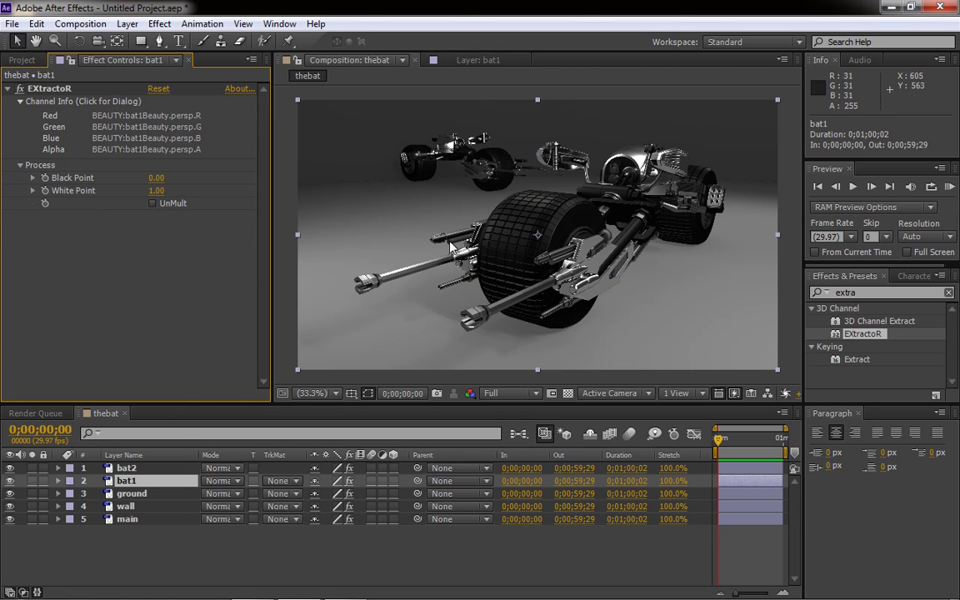
Step: Duplicate the bat2 layer and rename the copy AO
{"action": "left_click", "coordinate": [127, 468]}
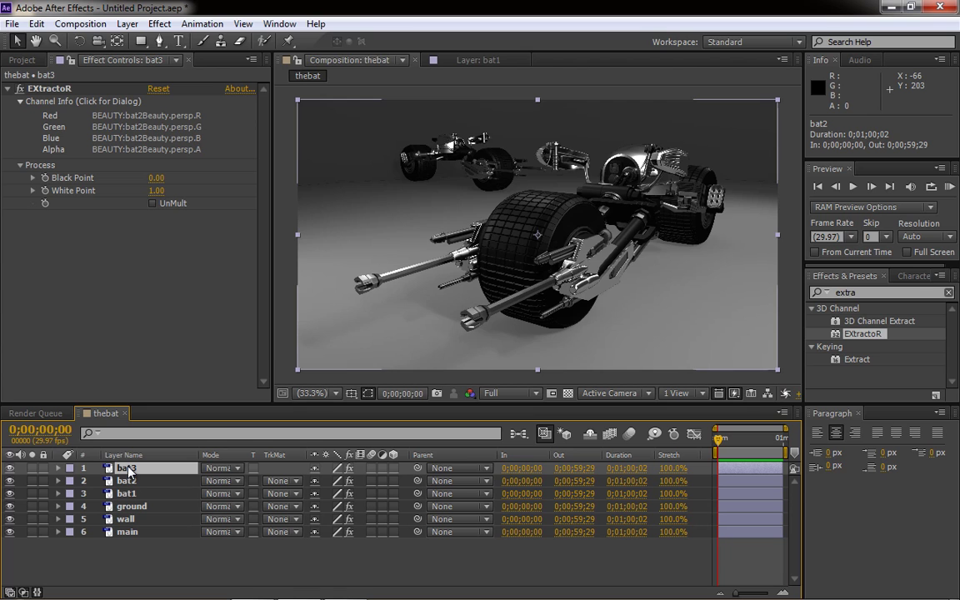
{"action": "double_click", "coordinate": [127, 468]}
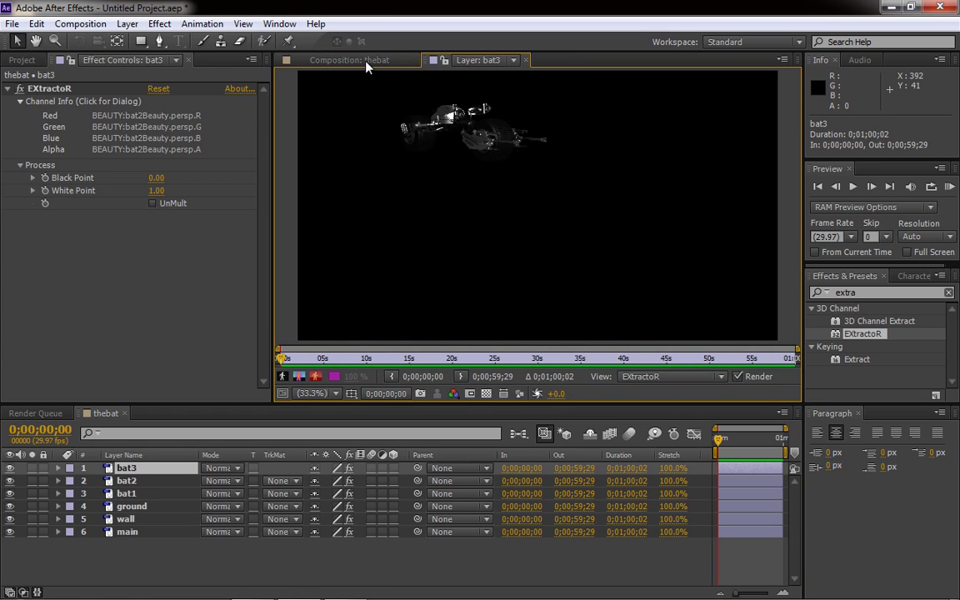
{"action": "left_click", "coordinate": [366, 61]}
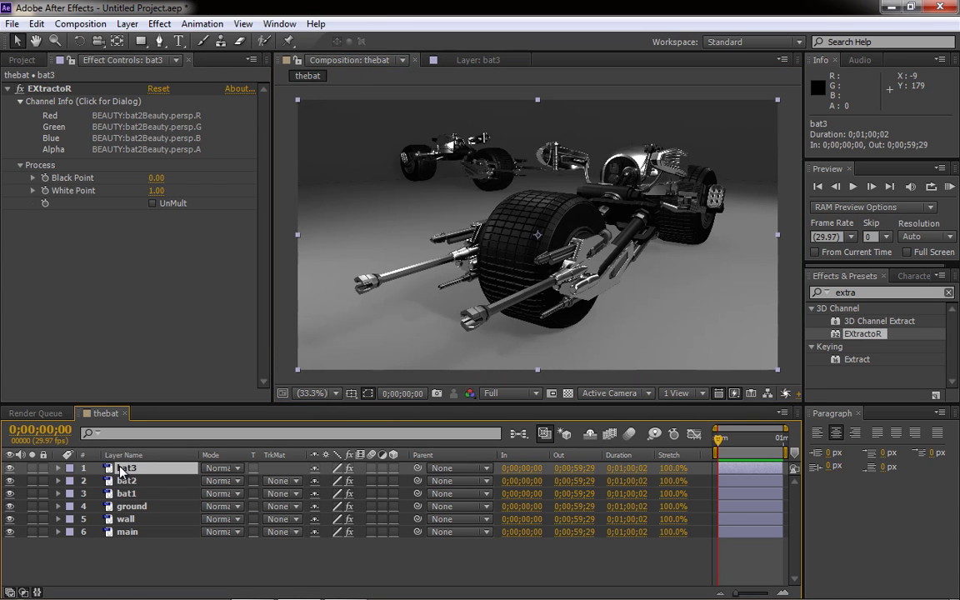
{"action": "key", "text": "Return"}
{"action": "key", "text": "BackSpace"}
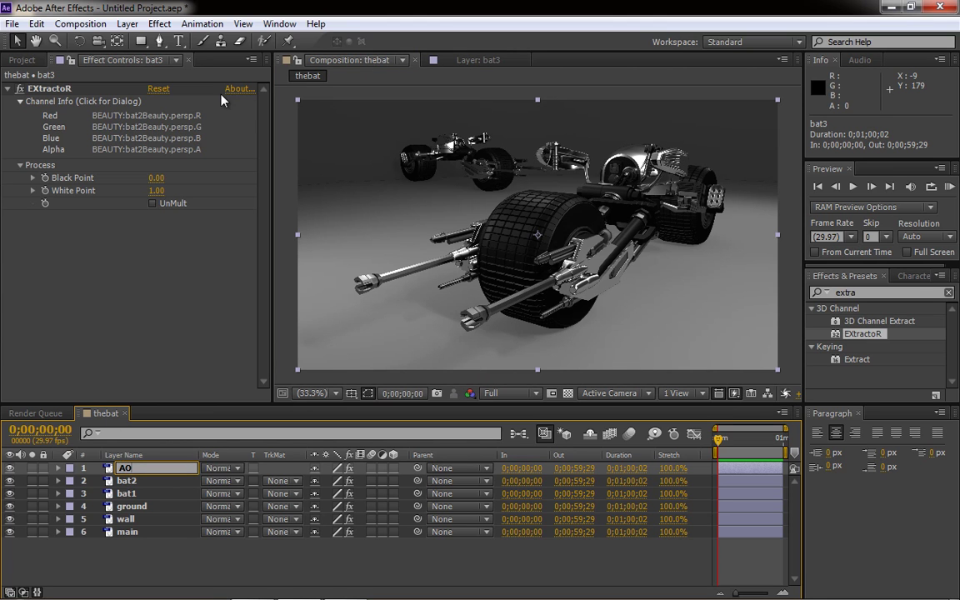
Step: Set the AO layer's EXtractoR red, green and blue channels to AO:AO.persp.R, AO:AO.persp.G and AO:AO.persp.B
{"action": "left_click", "coordinate": [179, 103]}
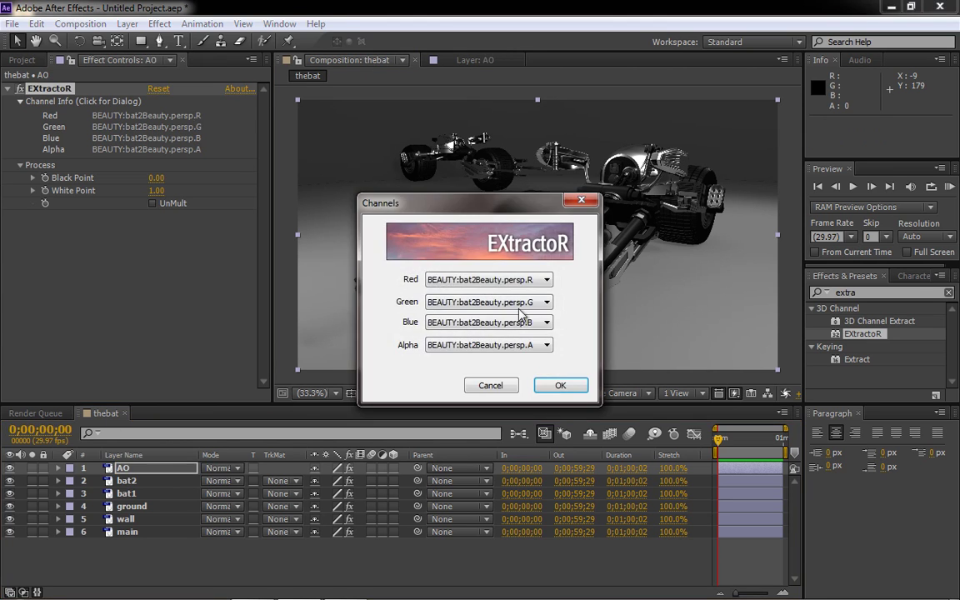
{"action": "left_click", "coordinate": [547, 280]}
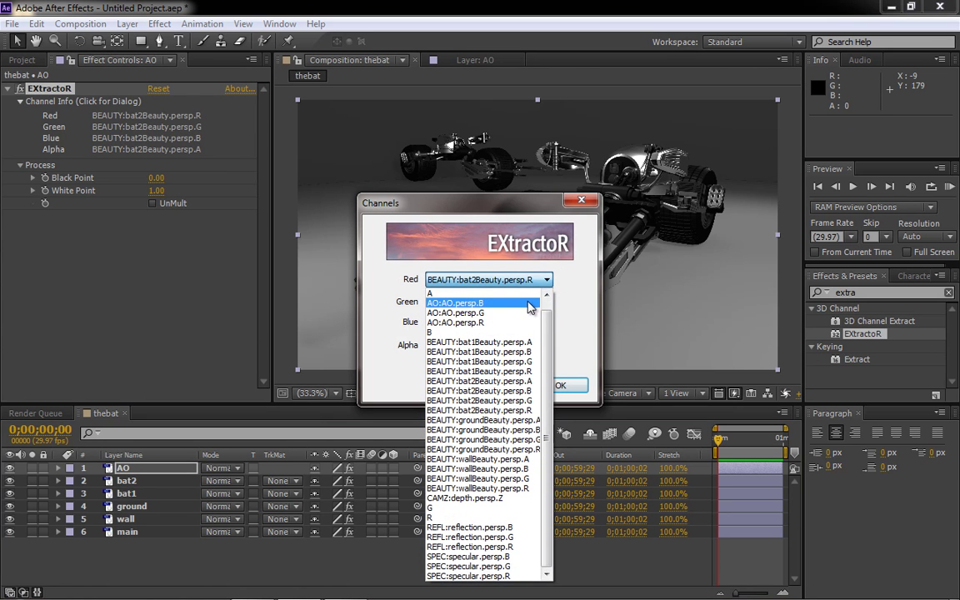
{"action": "left_click", "coordinate": [500, 323]}
{"action": "left_click", "coordinate": [525, 302]}
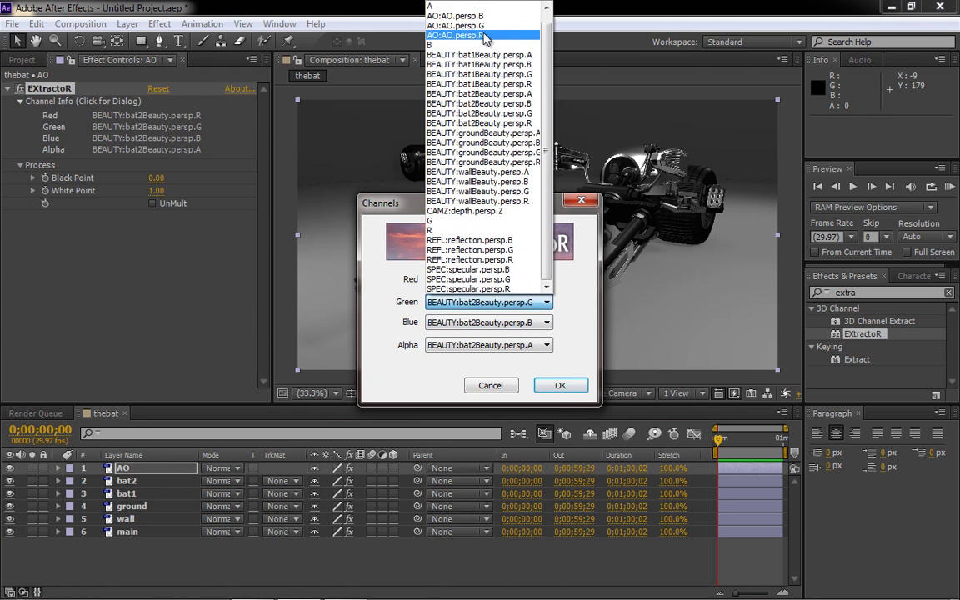
{"action": "left_click", "coordinate": [471, 25]}
{"action": "left_click", "coordinate": [544, 323]}
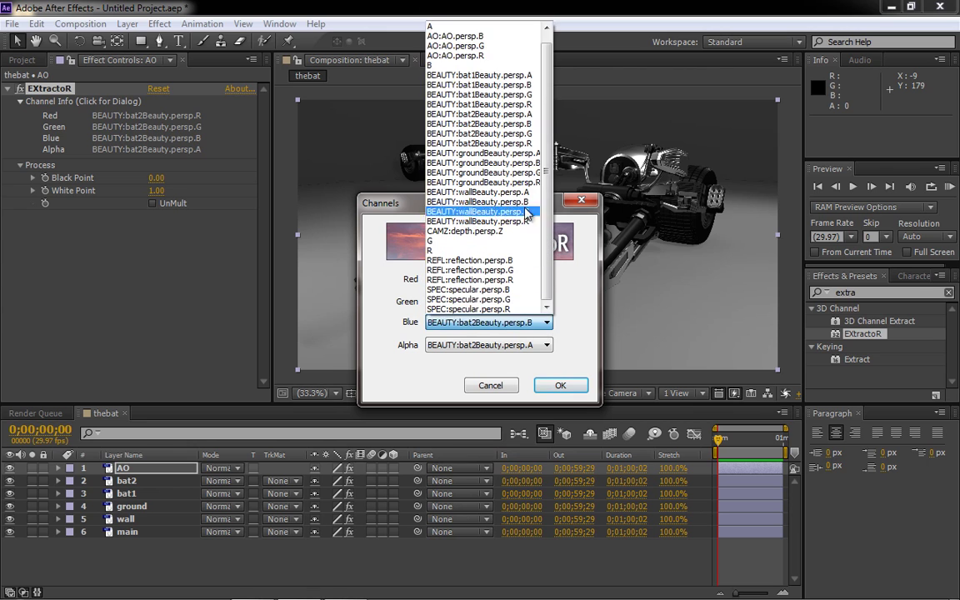
{"action": "left_click", "coordinate": [444, 43]}
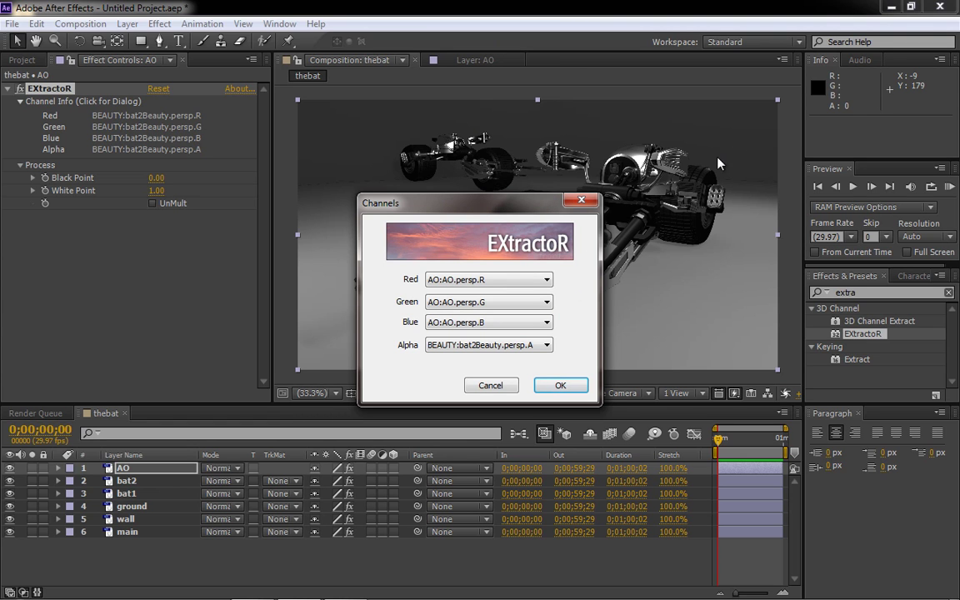
Step: Set the AO layer's EXtractoR alpha channel to (copy), apply the channels and check the layer soloed
{"action": "left_click", "coordinate": [543, 345]}
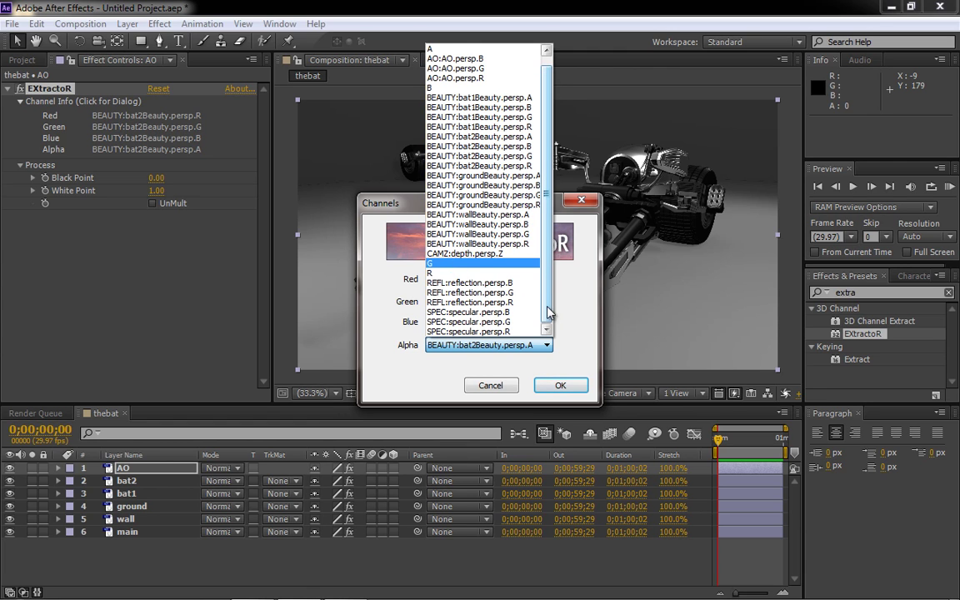
{"action": "scroll", "coordinate": [491, 73], "scroll_direction": "up", "scroll_amount": 1}
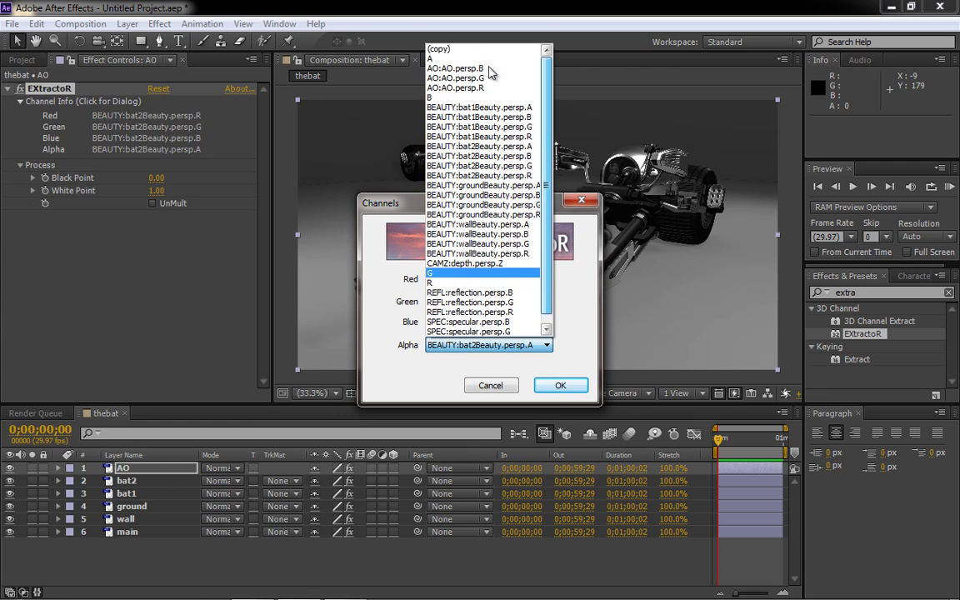
{"action": "left_click", "coordinate": [439, 49]}
{"action": "left_click", "coordinate": [479, 347]}
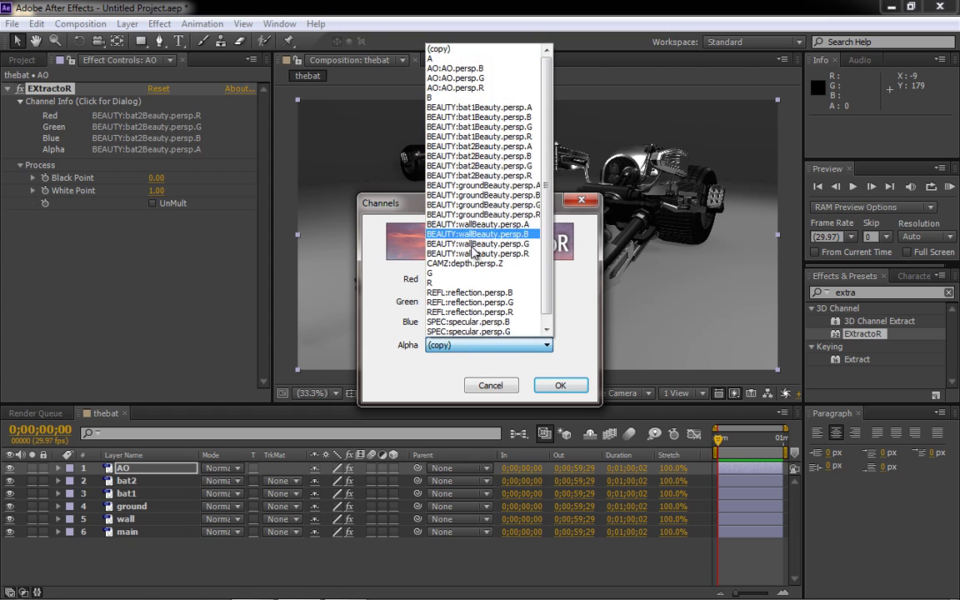
{"action": "left_click", "coordinate": [416, 44]}
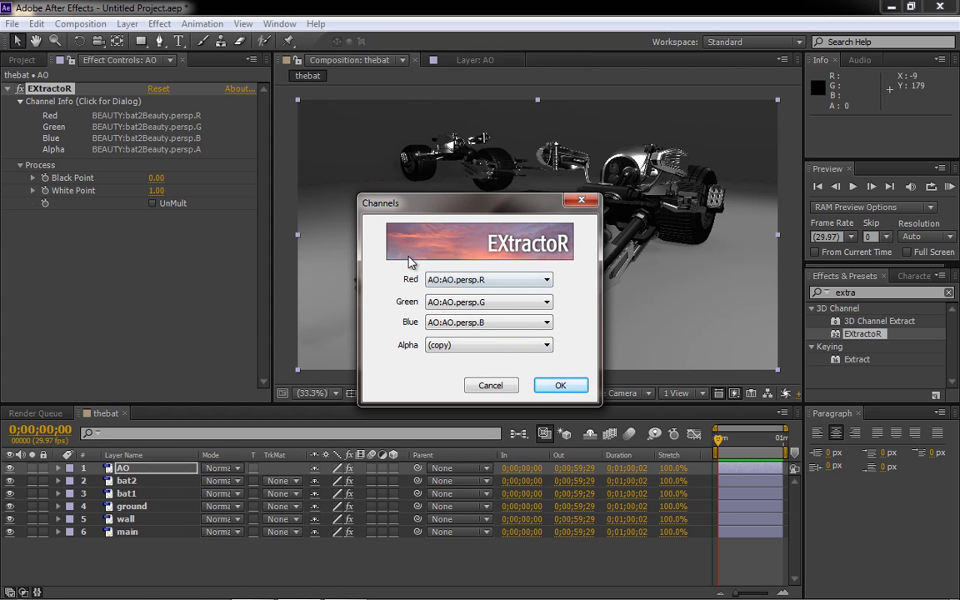
{"action": "left_click", "coordinate": [560, 386]}
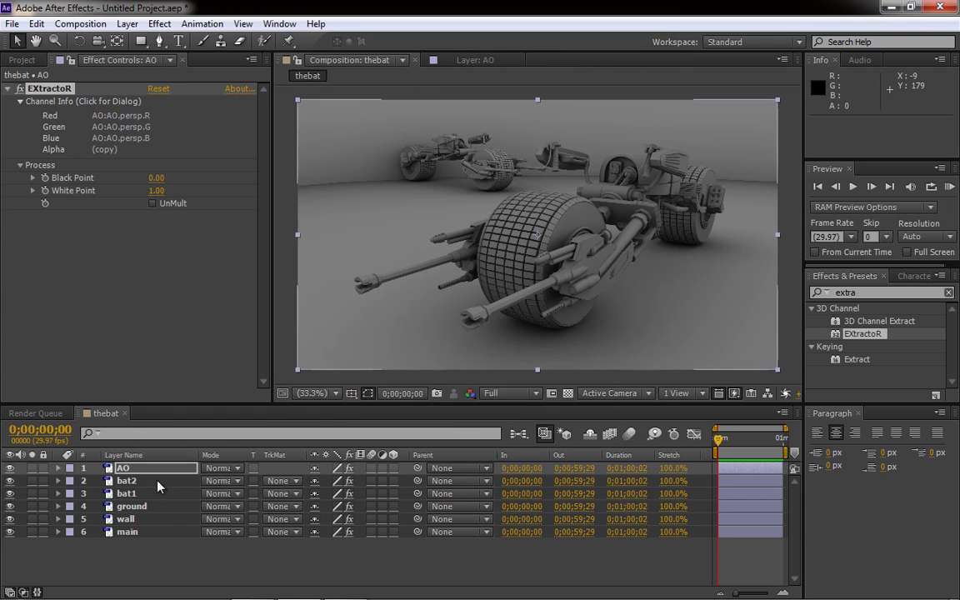
{"action": "left_click", "coordinate": [33, 470]}
{"action": "left_click", "coordinate": [33, 470]}
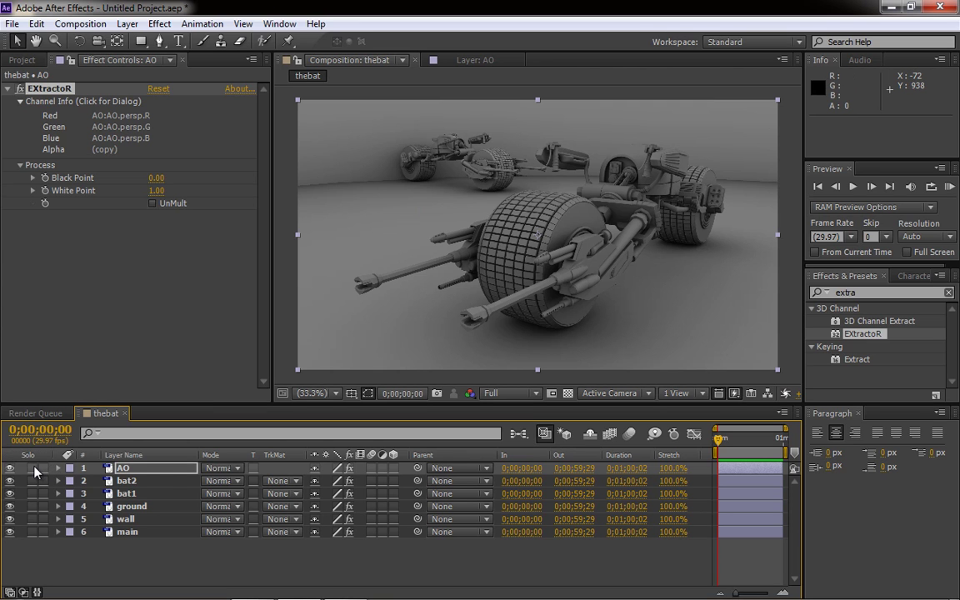
Step: Set the AO layer's blending mode to Multiply and compare the image with the layer hidden and shown
{"action": "left_click", "coordinate": [169, 470]}
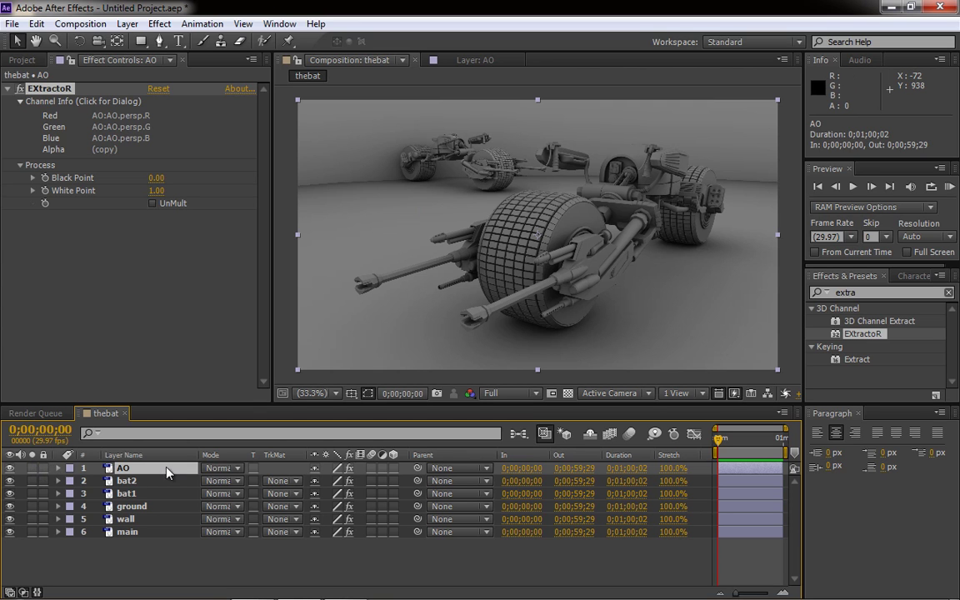
{"action": "left_click", "coordinate": [230, 469]}
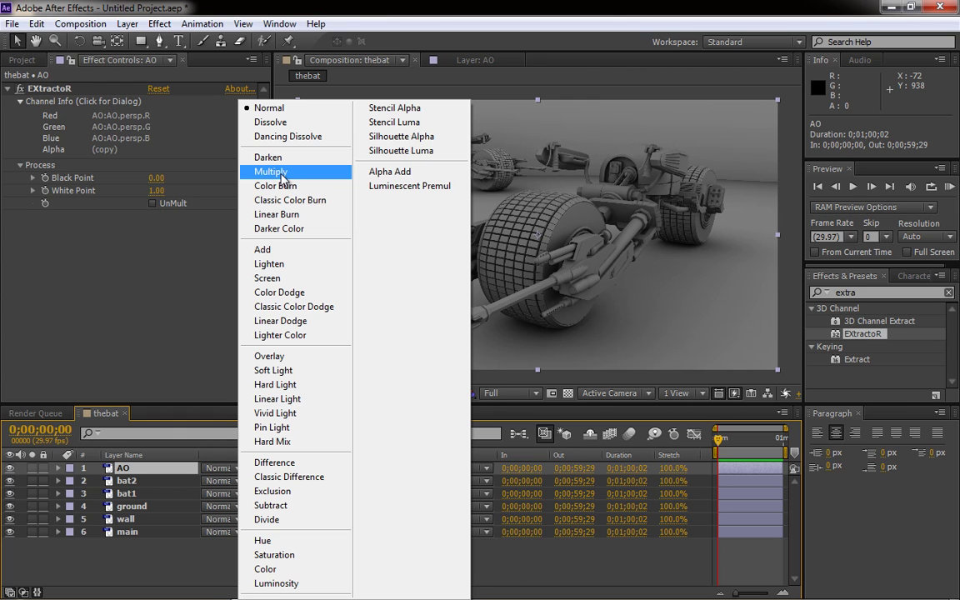
{"action": "left_click", "coordinate": [263, 172]}
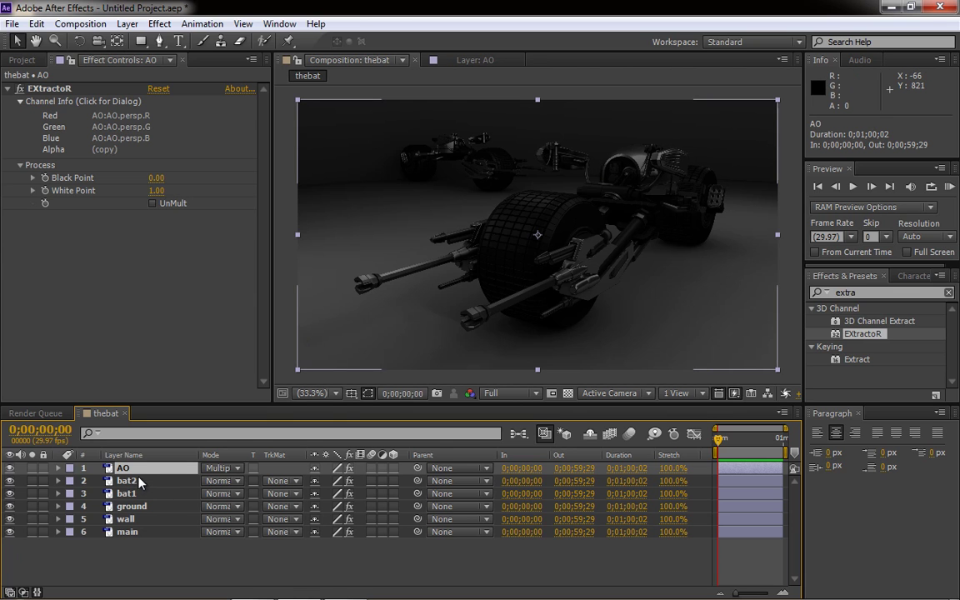
{"action": "left_click", "coordinate": [10, 468]}
{"action": "left_click", "coordinate": [10, 469]}
{"action": "left_click", "coordinate": [10, 468]}
{"action": "left_click", "coordinate": [10, 468]}
Step: Reorder the layers so that bat1 is above AO and bat2 sits between AO and ground
{"action": "left_click_drag", "start_coordinate": [125, 469], "coordinate": [125, 497]}
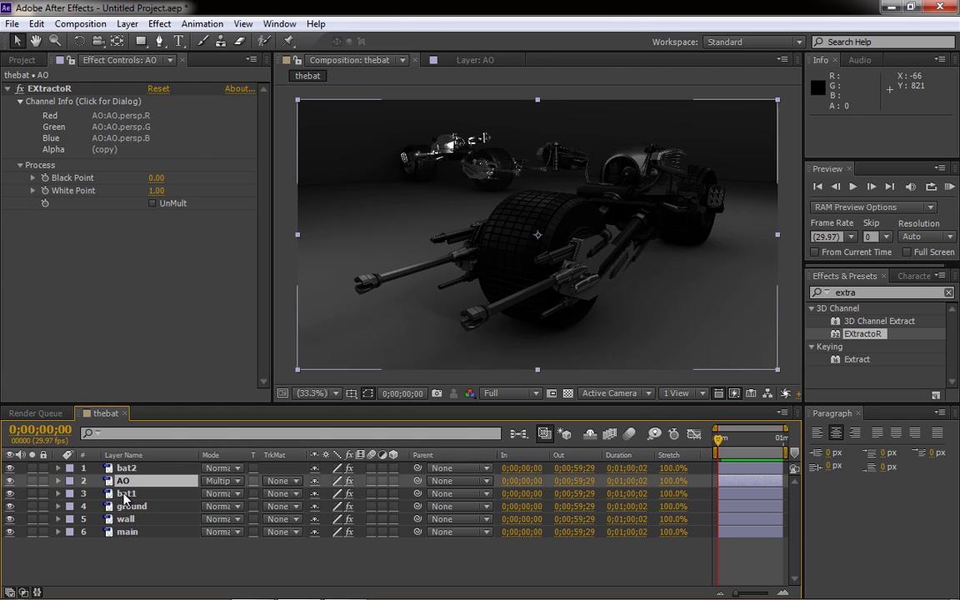
{"action": "left_click", "coordinate": [124, 494]}
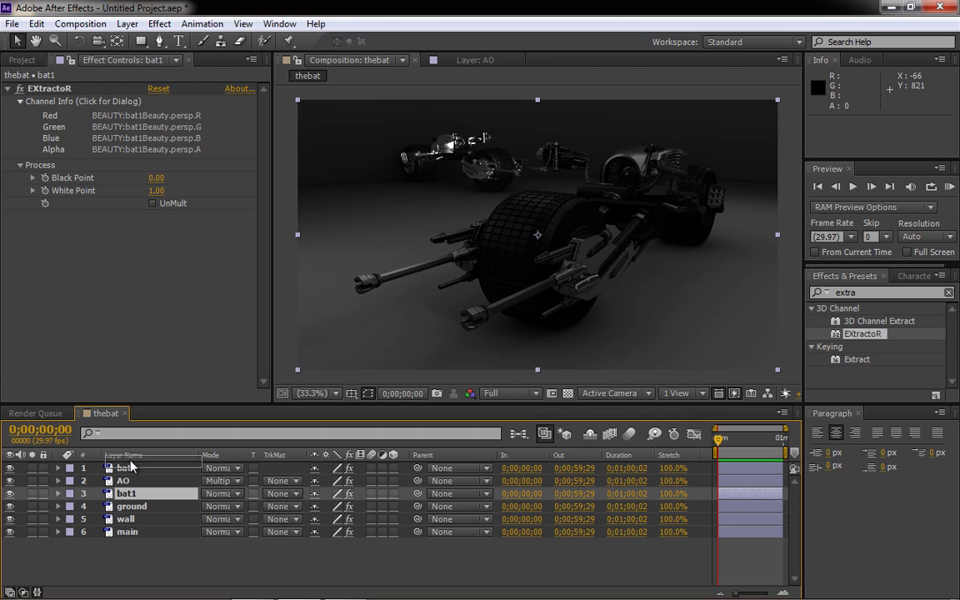
{"action": "mouse_move", "coordinate": [124, 498]}
{"action": "left_mouse_down"}
{"action": "mouse_move", "coordinate": [122, 467]}
{"action": "mouse_move", "coordinate": [121, 480]}
{"action": "left_mouse_up"}
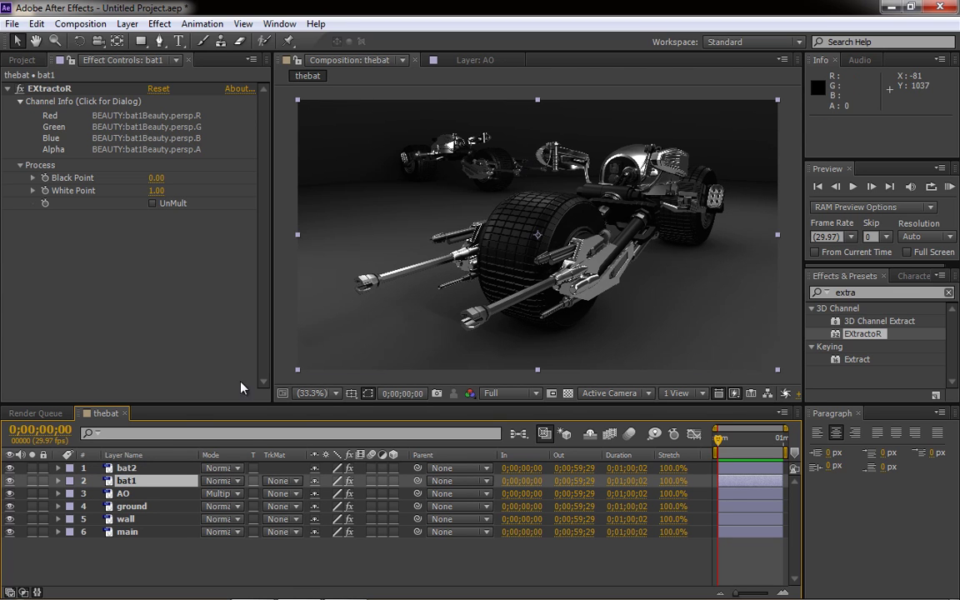
{"action": "left_click", "coordinate": [133, 469]}
{"action": "left_click_drag", "start_coordinate": [131, 476], "coordinate": [133, 508]}
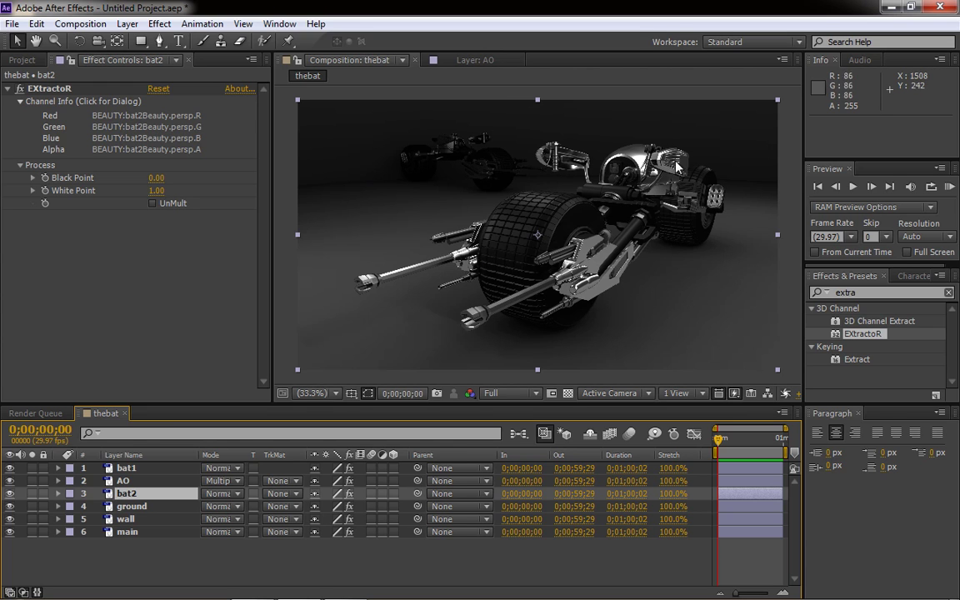
Step: Pre-compose all six layers into a new composition named allimage, moving all attributes into it
{"action": "left_click", "coordinate": [125, 470]}
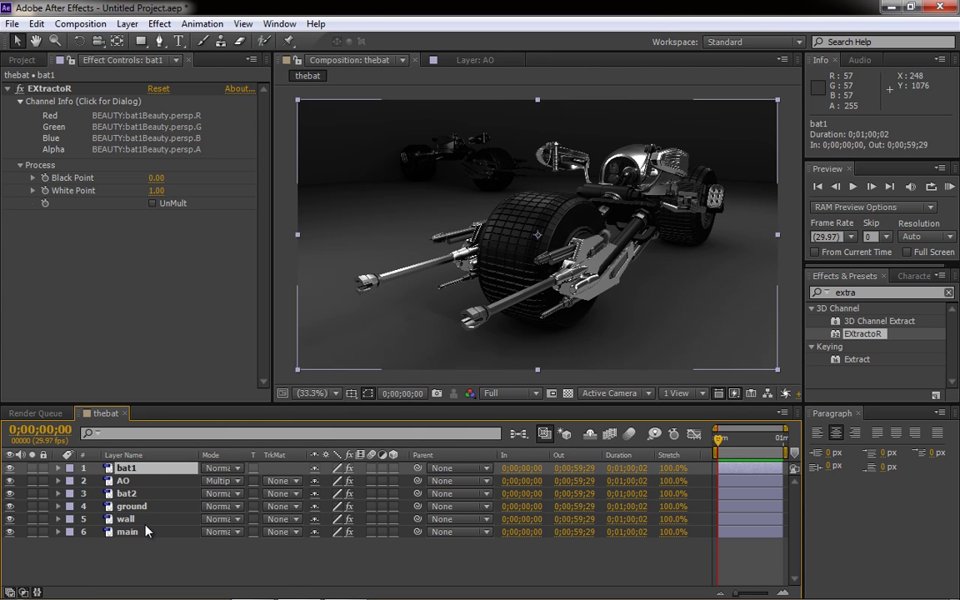
{"action": "key", "text": "ctrl+a"}
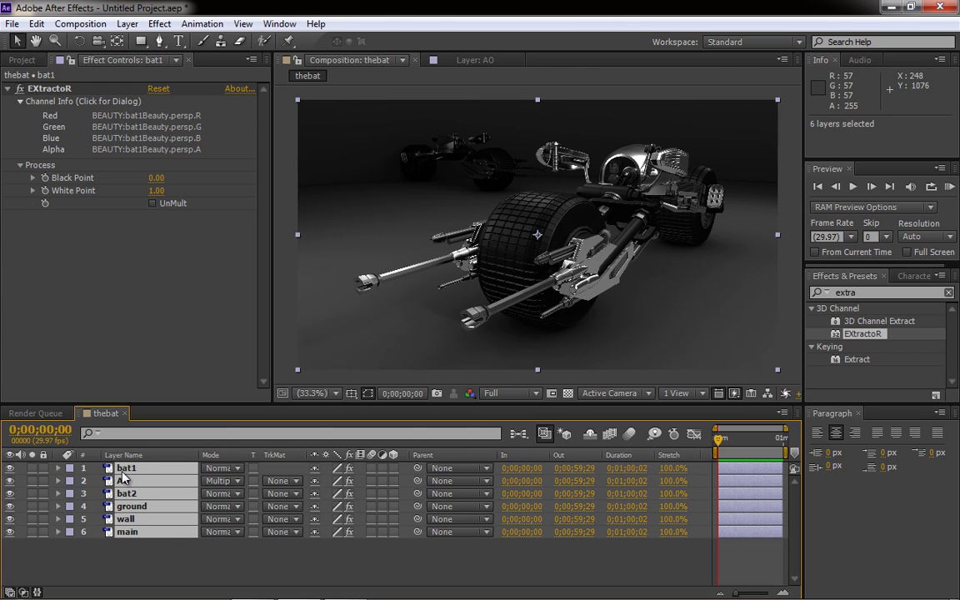
{"action": "right_click", "coordinate": [129, 506]}
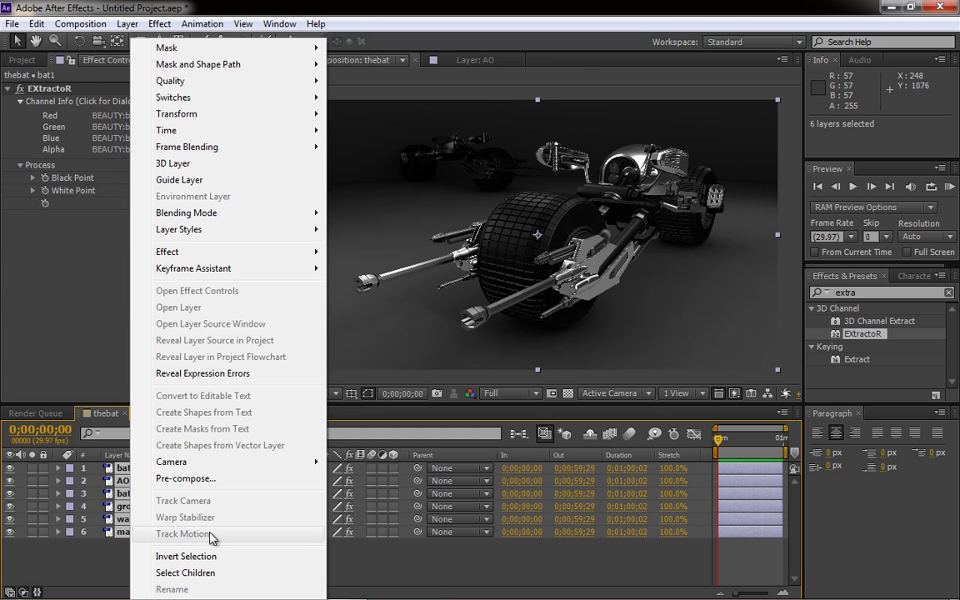
{"action": "left_click", "coordinate": [186, 480]}
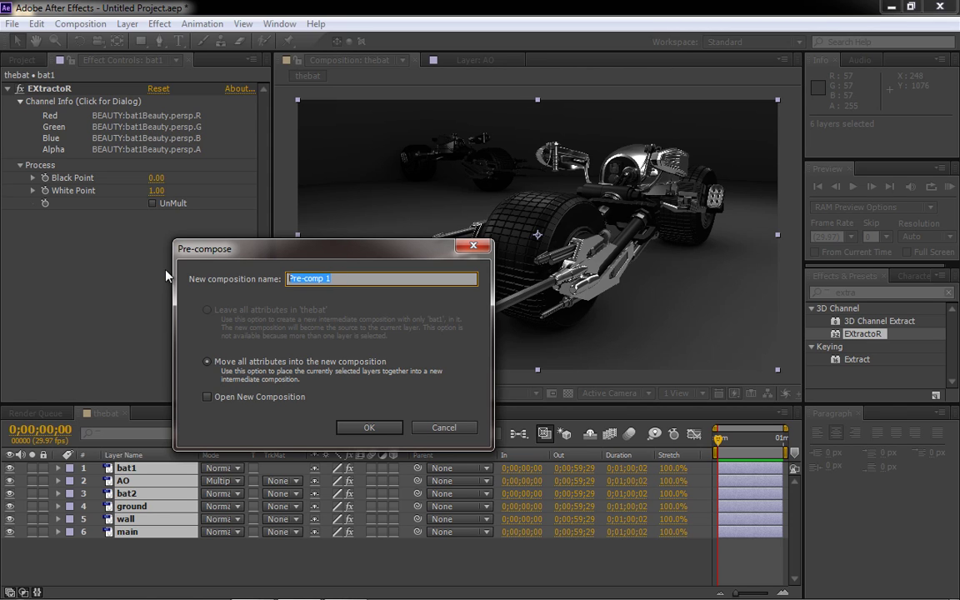
{"action": "type", "text": "allimage"}
{"action": "left_click", "coordinate": [366, 429]}
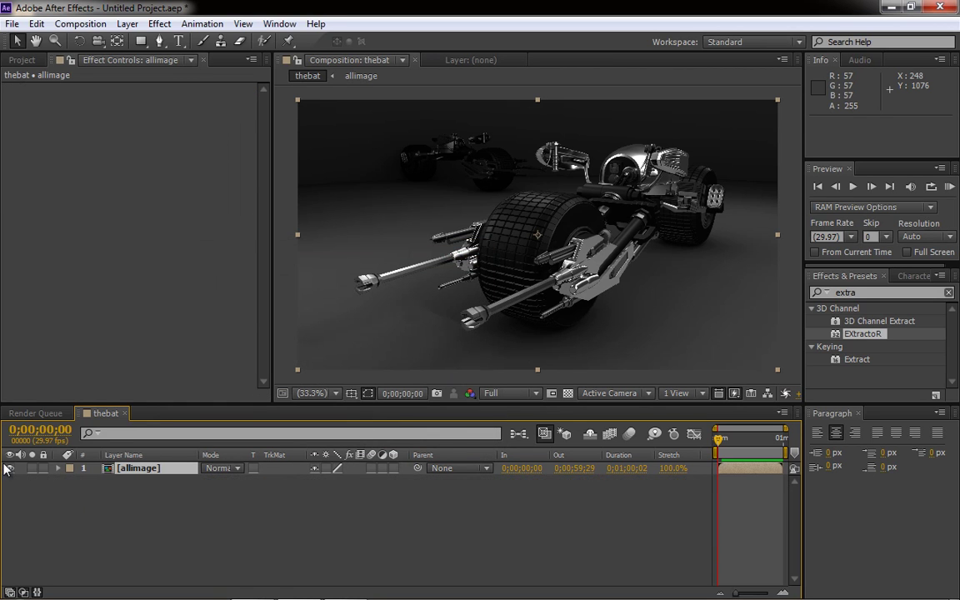
Step: Compare the image with the allimage layer hidden and shown, and inspect the layers inside its nested composition
{"action": "left_click", "coordinate": [9, 469]}
{"action": "left_click", "coordinate": [9, 469]}
{"action": "left_click", "coordinate": [9, 469]}
{"action": "left_click", "coordinate": [10, 469]}
{"action": "left_click", "coordinate": [9, 469]}
{"action": "left_click", "coordinate": [10, 469]}
{"action": "left_click", "coordinate": [9, 469]}
{"action": "left_click", "coordinate": [9, 469]}
{"action": "left_click", "coordinate": [9, 469]}
{"action": "left_click", "coordinate": [9, 469]}
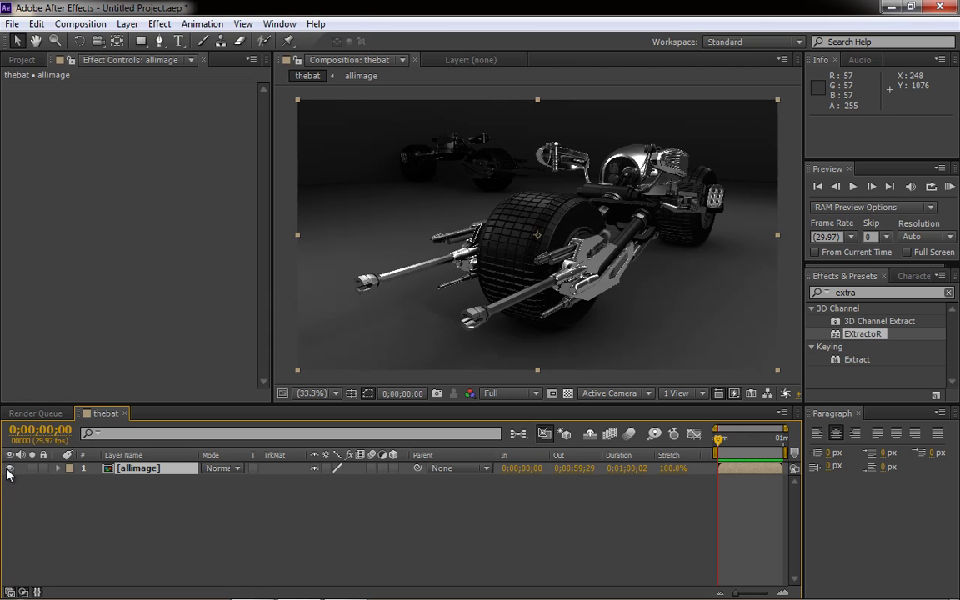
{"action": "double_click", "coordinate": [111, 473]}
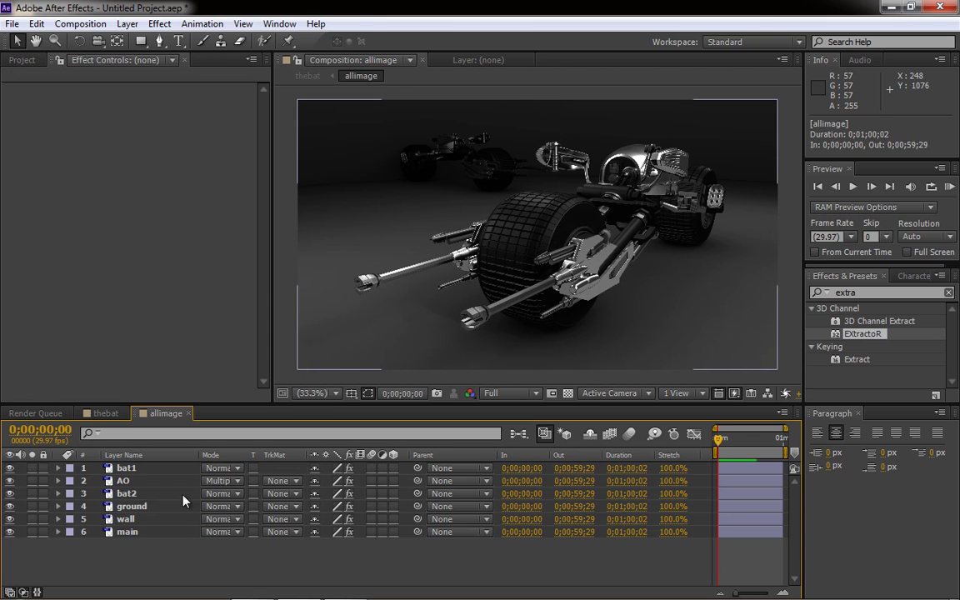
{"action": "left_click", "coordinate": [103, 414]}
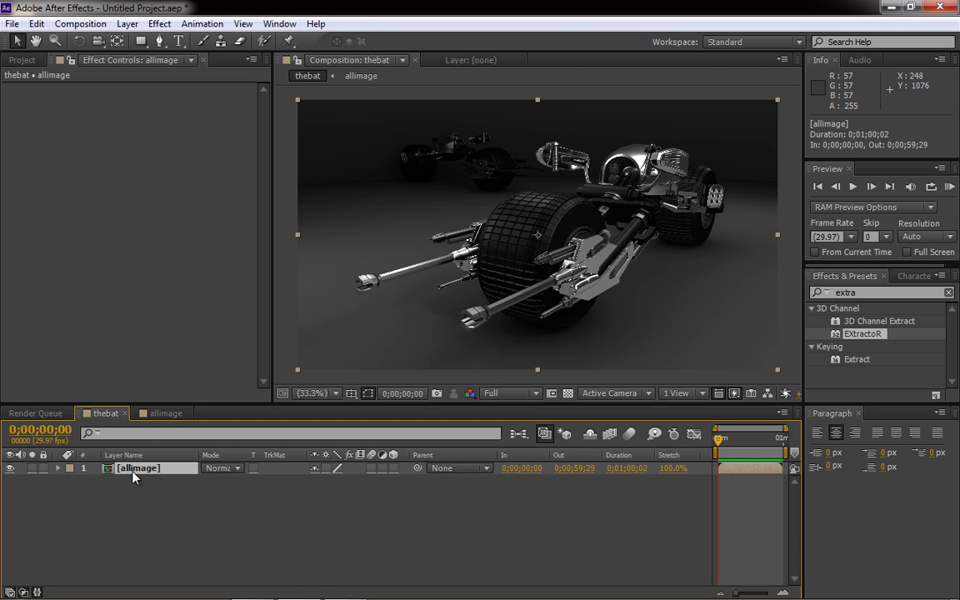
Step: Add thebat.exr above the allimage layer in the thebat composition and apply the EXtractoR effect to it
{"action": "left_click", "coordinate": [22, 61]}
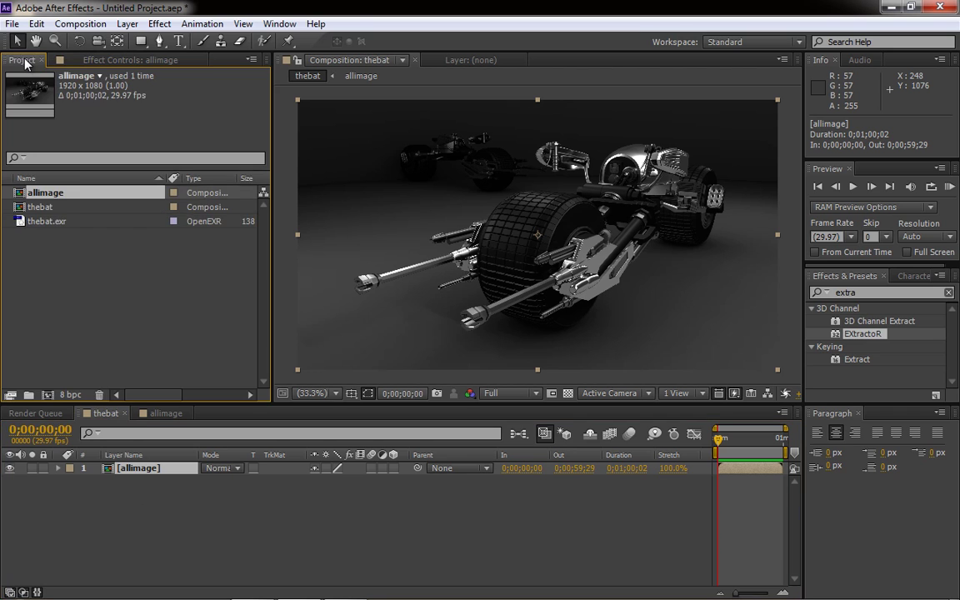
{"action": "left_click_drag", "start_coordinate": [37, 220], "coordinate": [480, 213]}
{"action": "left_click_drag", "start_coordinate": [835, 337], "coordinate": [505, 261]}
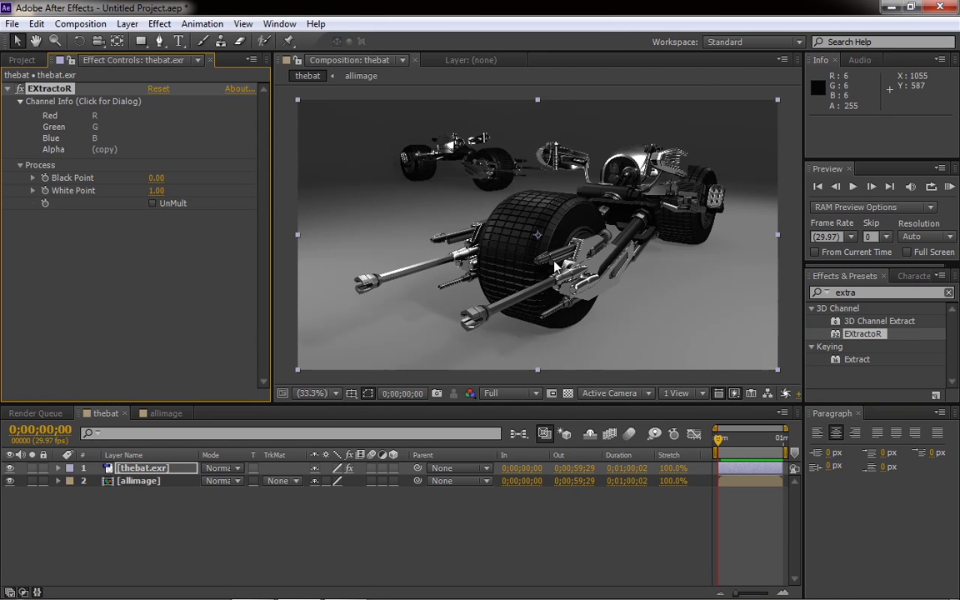
Step: Set the thebat.exr layer's EXtractoR red, green and blue channels to CAMZ:depth.persp.Z, and hide the layer
{"action": "left_click", "coordinate": [95, 115]}
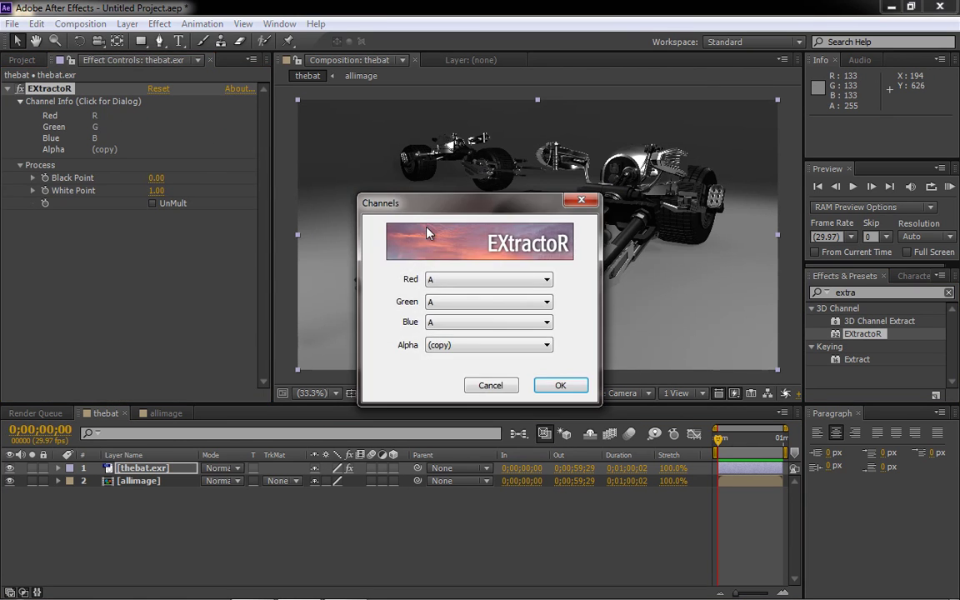
{"action": "left_click", "coordinate": [528, 287]}
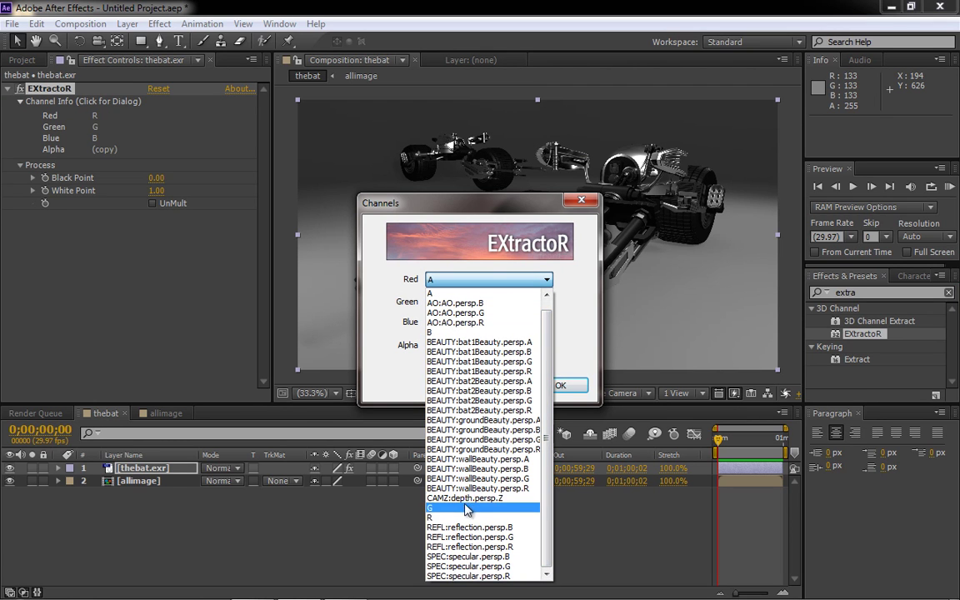
{"action": "left_click", "coordinate": [471, 498]}
{"action": "left_click", "coordinate": [497, 305]}
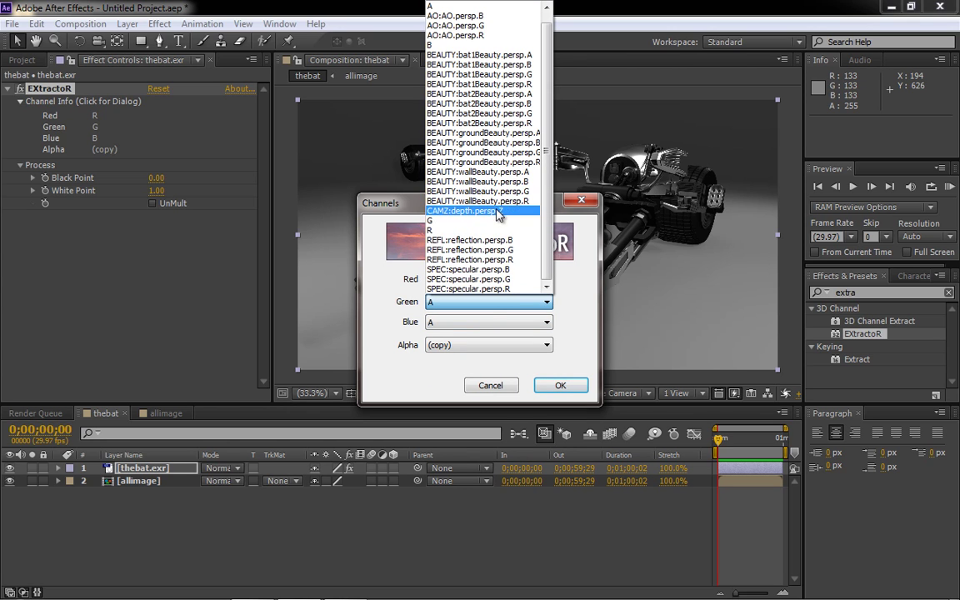
{"action": "left_click", "coordinate": [497, 211]}
{"action": "left_click", "coordinate": [481, 322]}
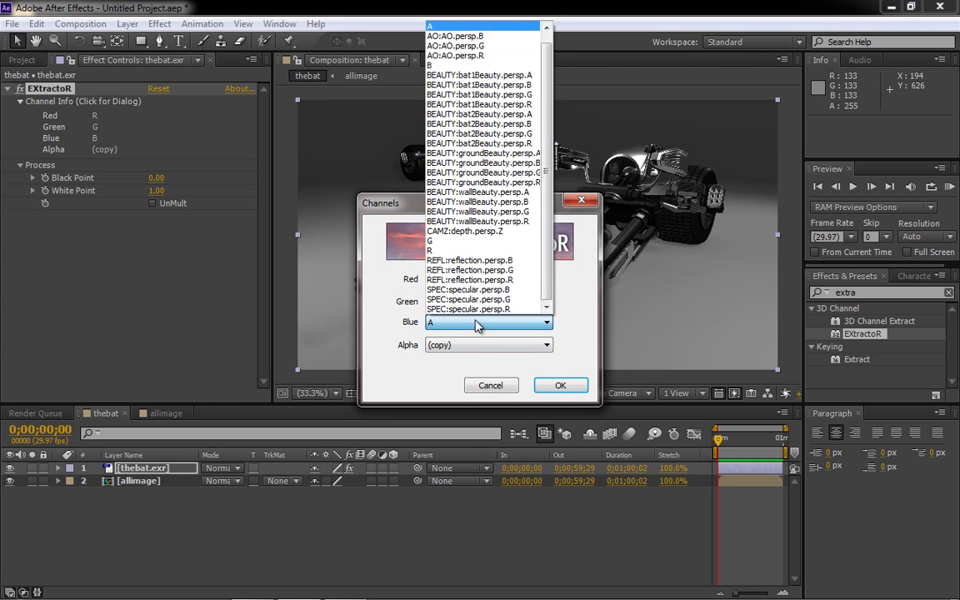
{"action": "left_click", "coordinate": [467, 215]}
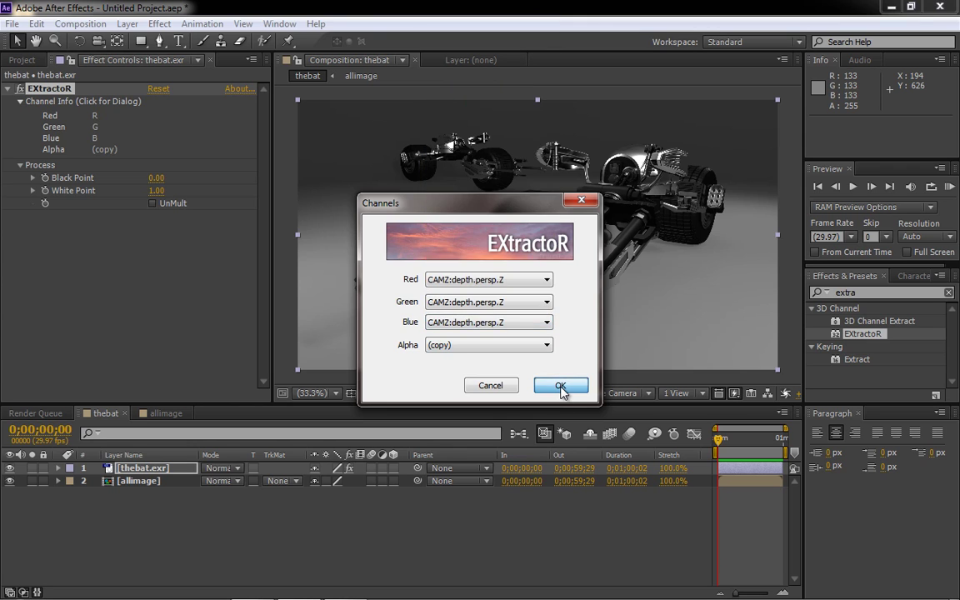
{"action": "left_click", "coordinate": [560, 386]}
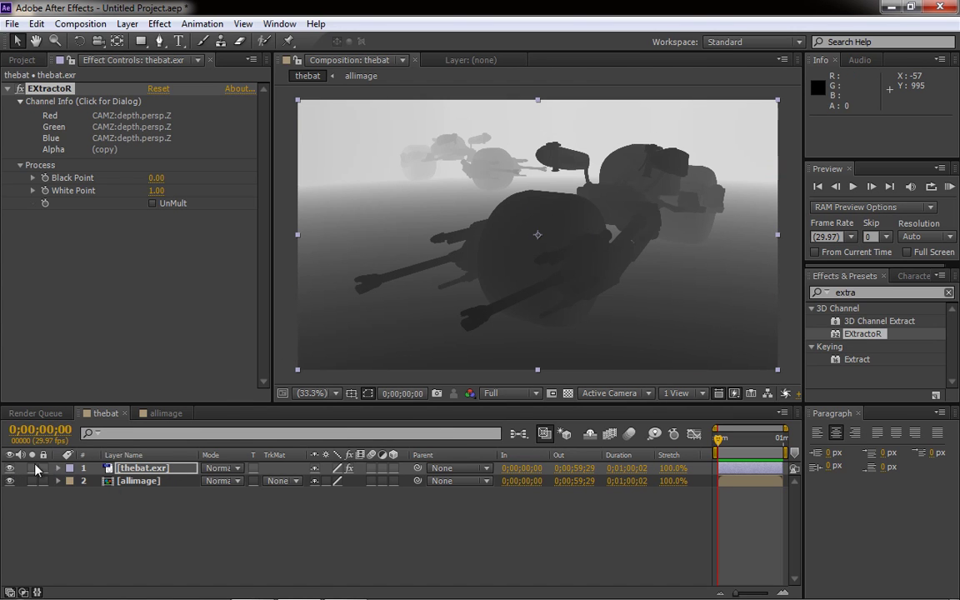
{"action": "left_click", "coordinate": [10, 468]}
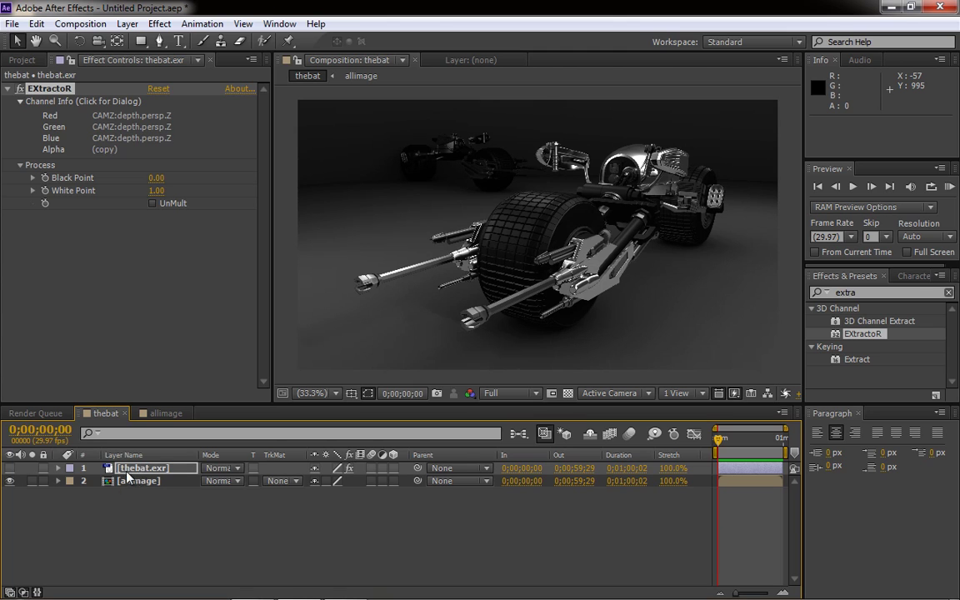
Step: Apply Camera Lens Blur to the allimage layer, using thebat.exr as its blur map layer with Repeat Edge Pixels turned on
{"action": "left_click", "coordinate": [135, 480]}
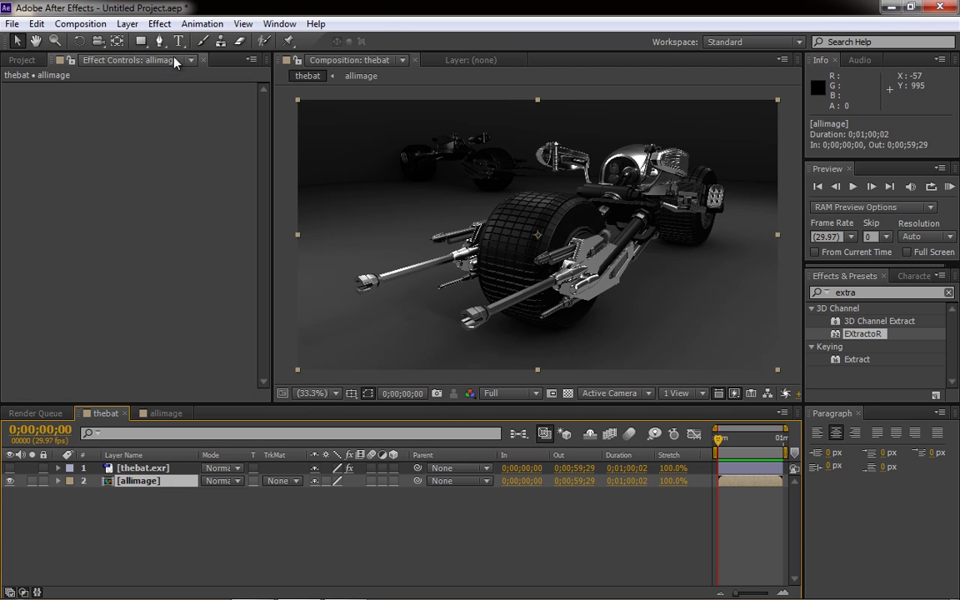
{"action": "left_click", "coordinate": [159, 23]}
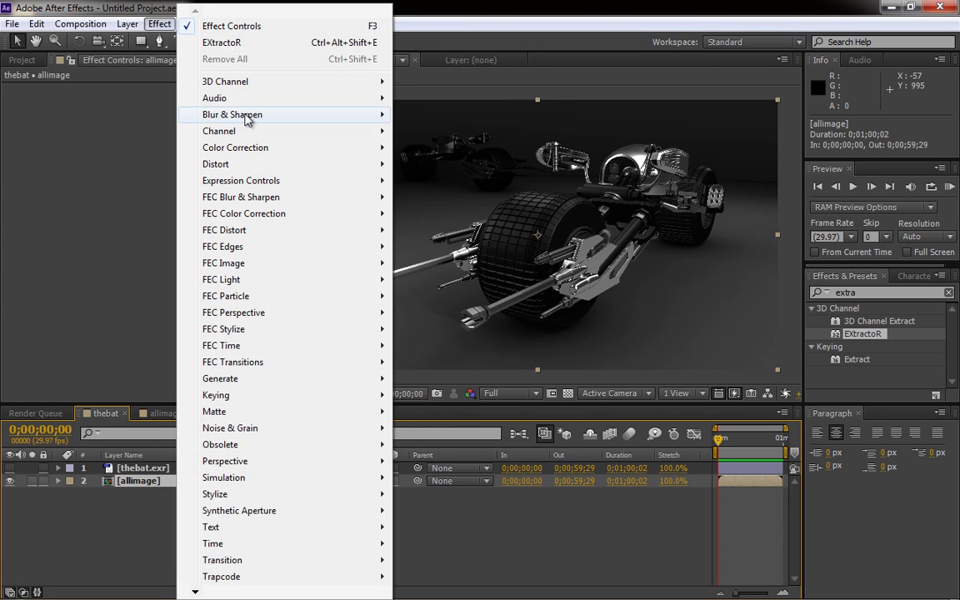
{"action": "mouse_move", "coordinate": [247, 117]}
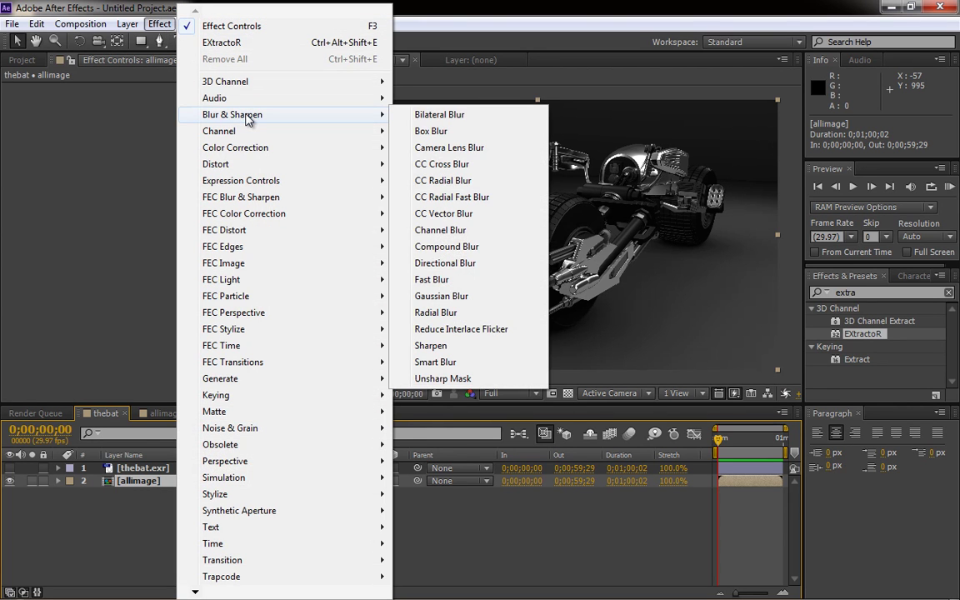
{"action": "left_click", "coordinate": [448, 150]}
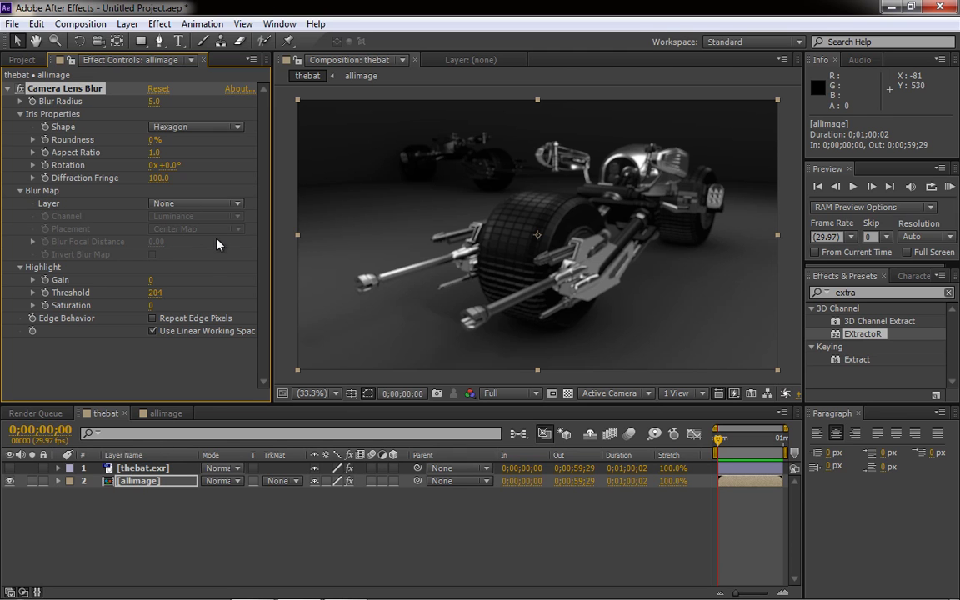
{"action": "left_click", "coordinate": [227, 203]}
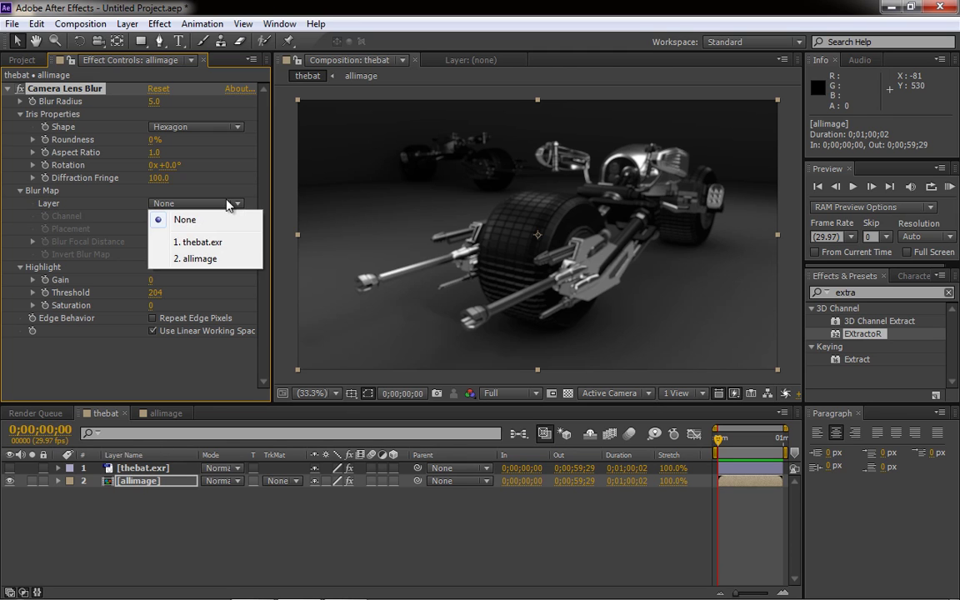
{"action": "left_click", "coordinate": [207, 249]}
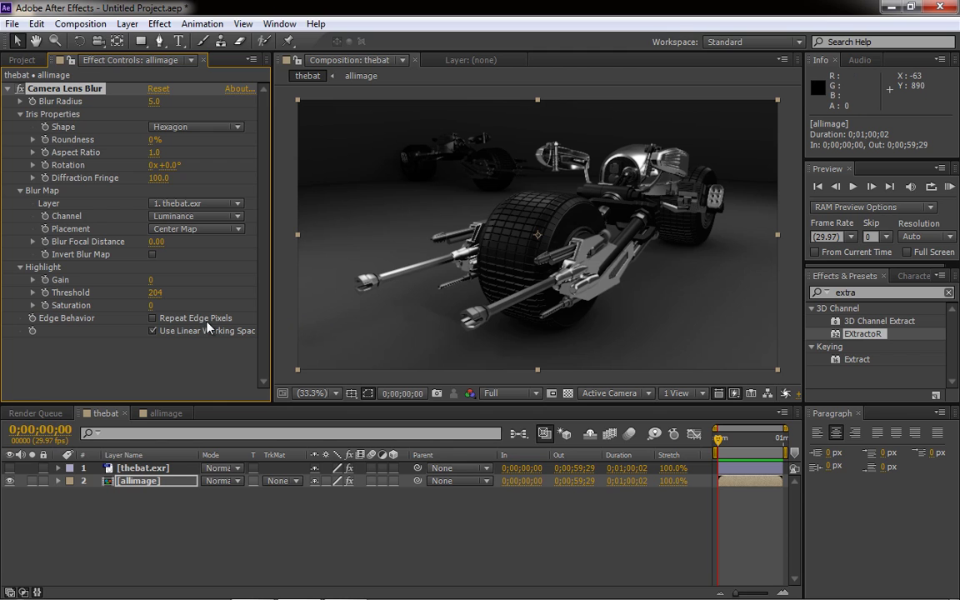
{"action": "left_click", "coordinate": [153, 318]}
Step: Try a Blur Radius of 24 in the Camera Lens Blur and set it back to 5
{"action": "left_click", "coordinate": [20, 101]}
{"action": "left_click", "coordinate": [91, 121]}
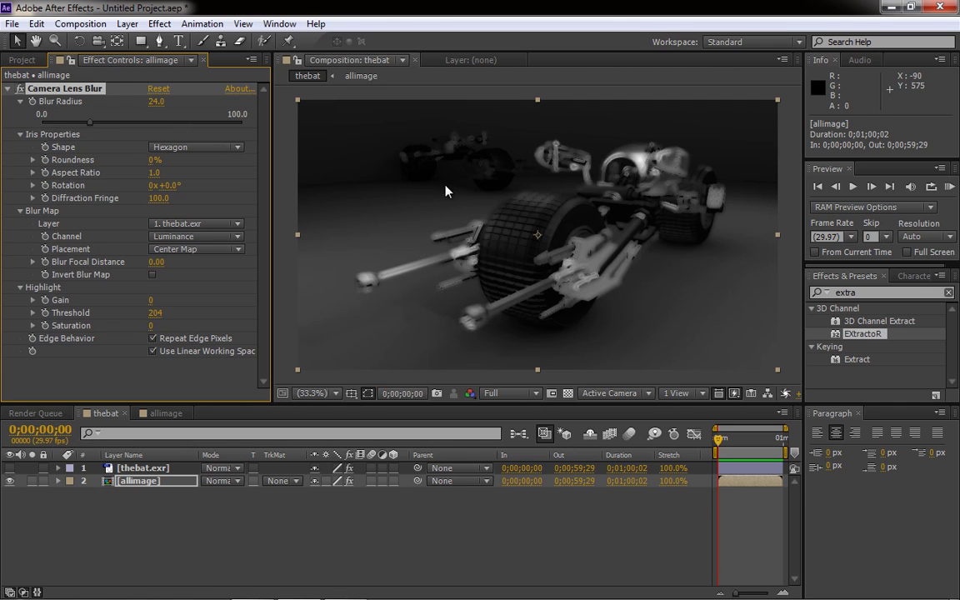
{"action": "left_click", "coordinate": [157, 101]}
{"action": "type", "text": "5"}
{"action": "key", "text": "Return"}
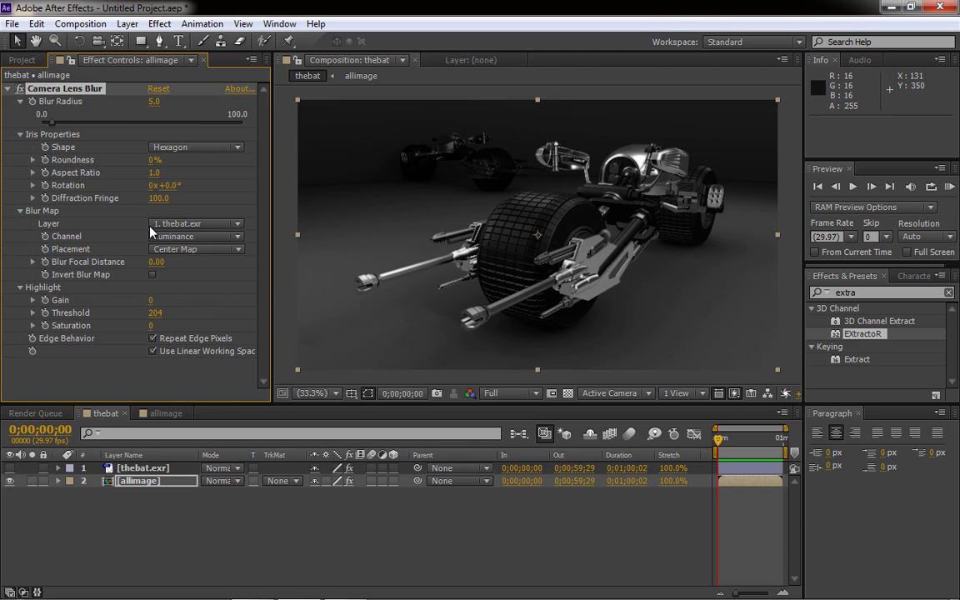
Step: Try several Blur Focal Distance values between 0.07 and 0.94 for the blur map and return it to 0.00
{"action": "left_click", "coordinate": [31, 265]}
{"action": "left_click", "coordinate": [32, 263]}
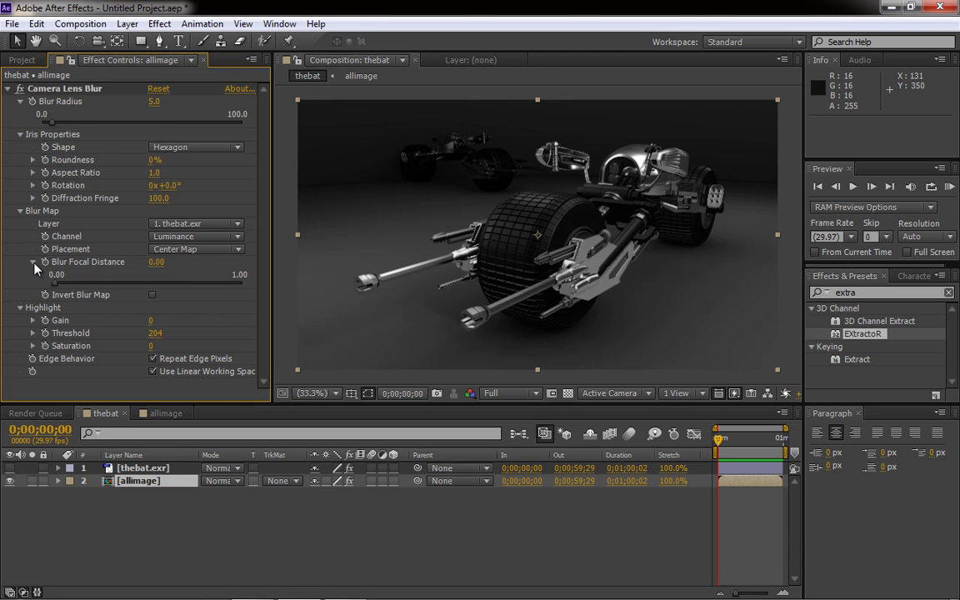
{"action": "left_click", "coordinate": [69, 283]}
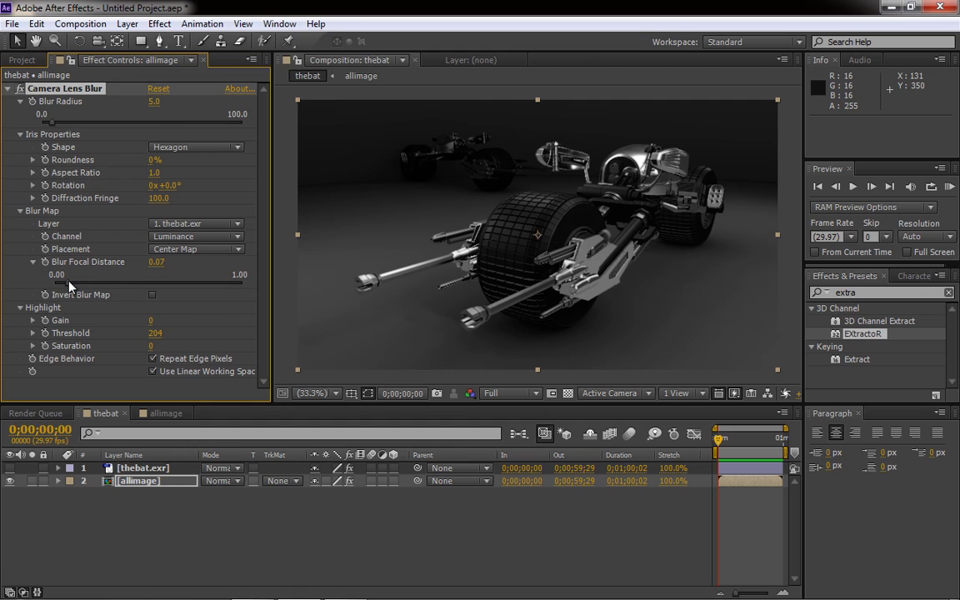
{"action": "left_click", "coordinate": [113, 283]}
{"action": "left_click", "coordinate": [214, 284]}
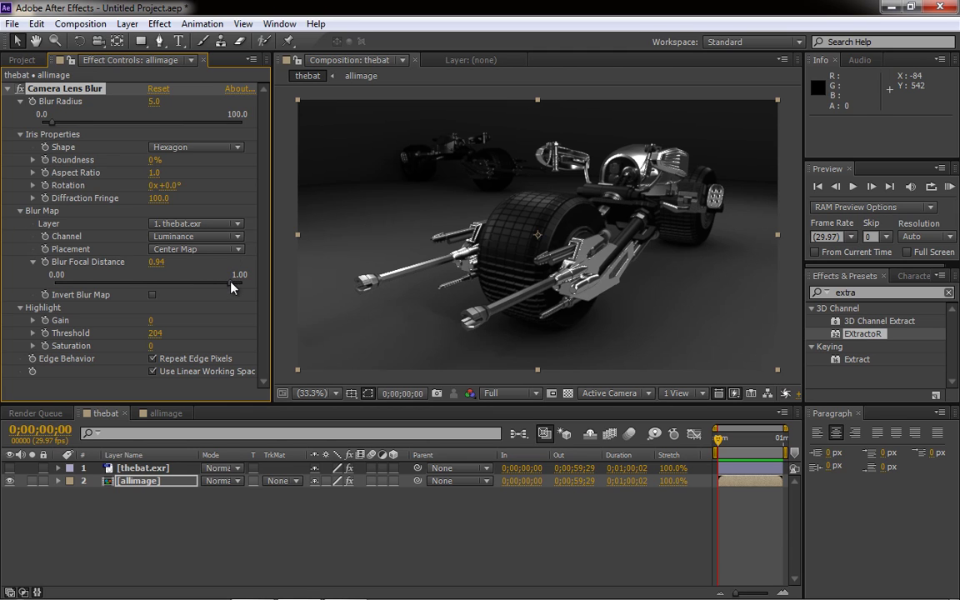
{"action": "left_click_drag", "start_coordinate": [82, 286], "coordinate": [54, 285]}
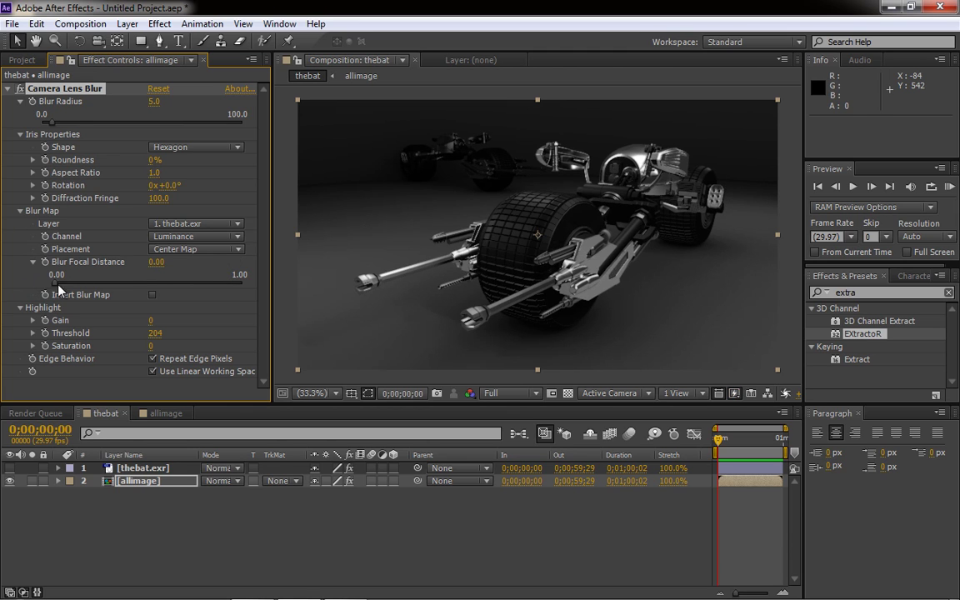
Step: Try Invert Blur Map in the Camera Lens Blur and leave it turned off
{"action": "left_click", "coordinate": [152, 296]}
{"action": "left_click", "coordinate": [152, 295]}
{"action": "left_click", "coordinate": [152, 296]}
Step: Show the thebat.exr depth layer, apply Auto Contrast to it, and hide it again
{"action": "left_click", "coordinate": [135, 470]}
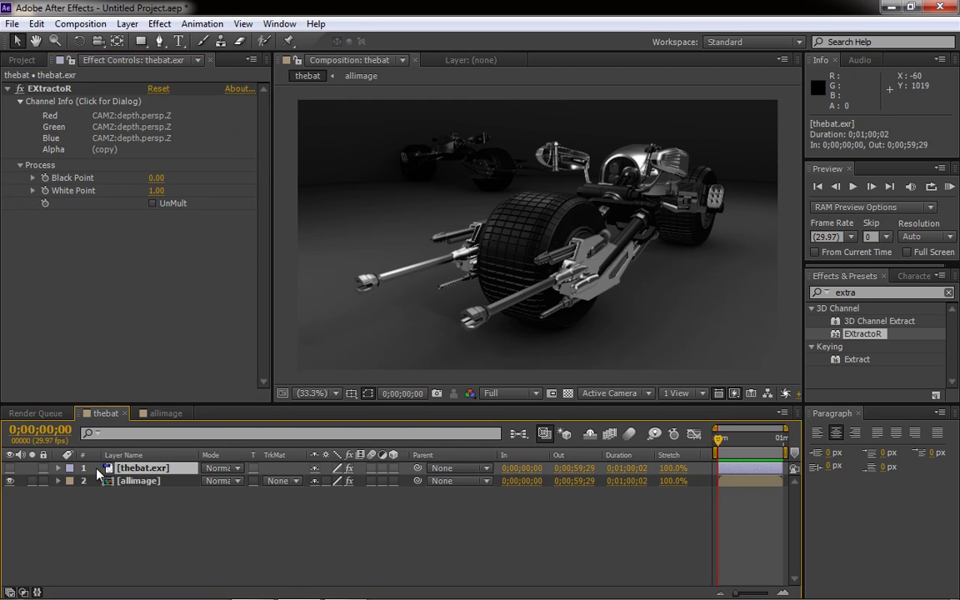
{"action": "left_click", "coordinate": [10, 469]}
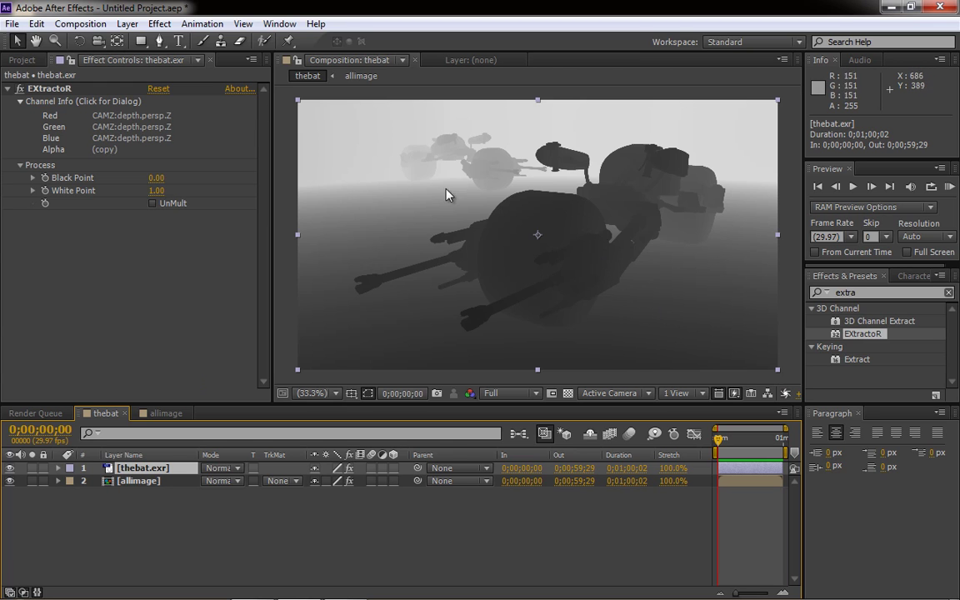
{"action": "left_click", "coordinate": [159, 25]}
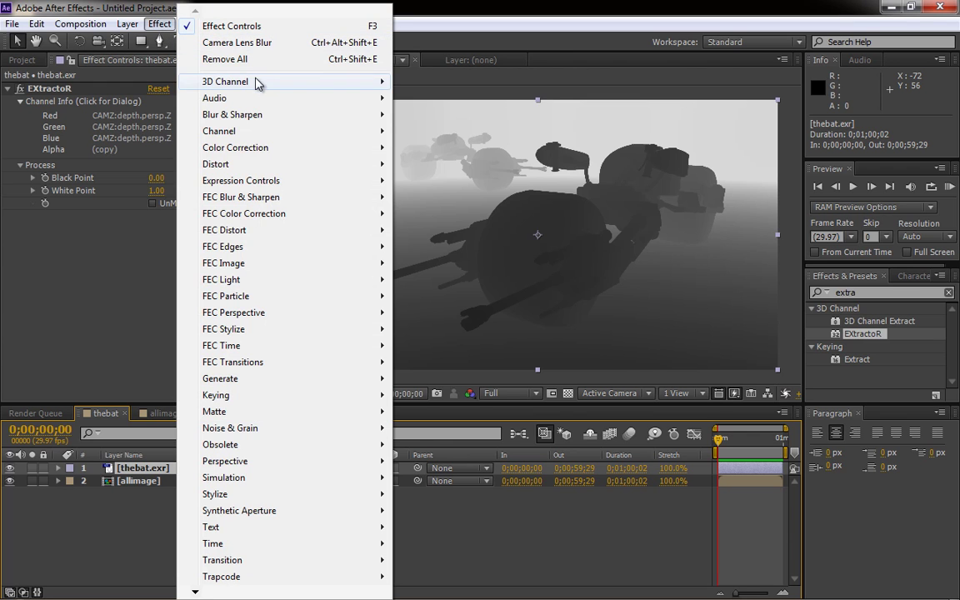
{"action": "mouse_move", "coordinate": [282, 148]}
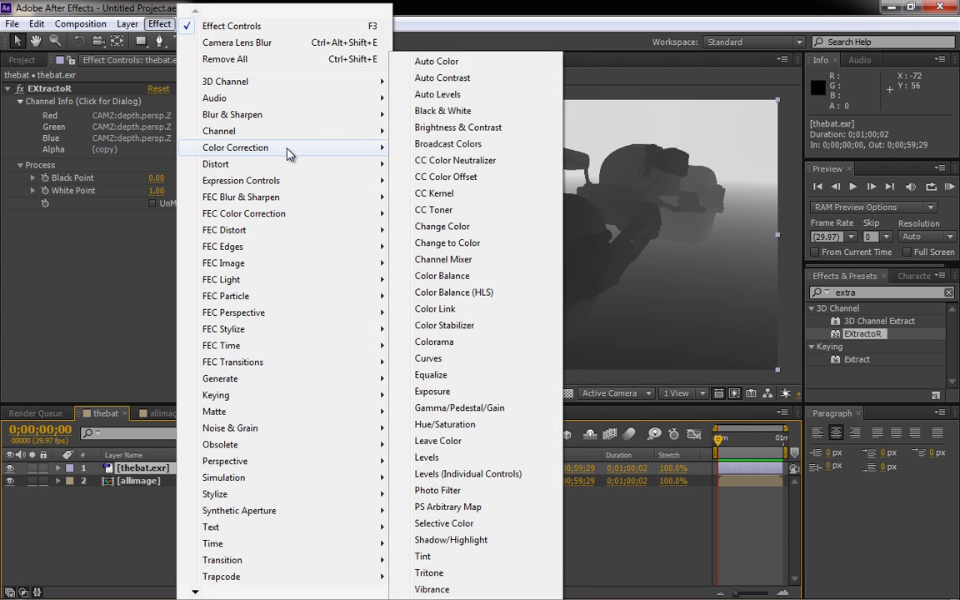
{"action": "left_click", "coordinate": [467, 79]}
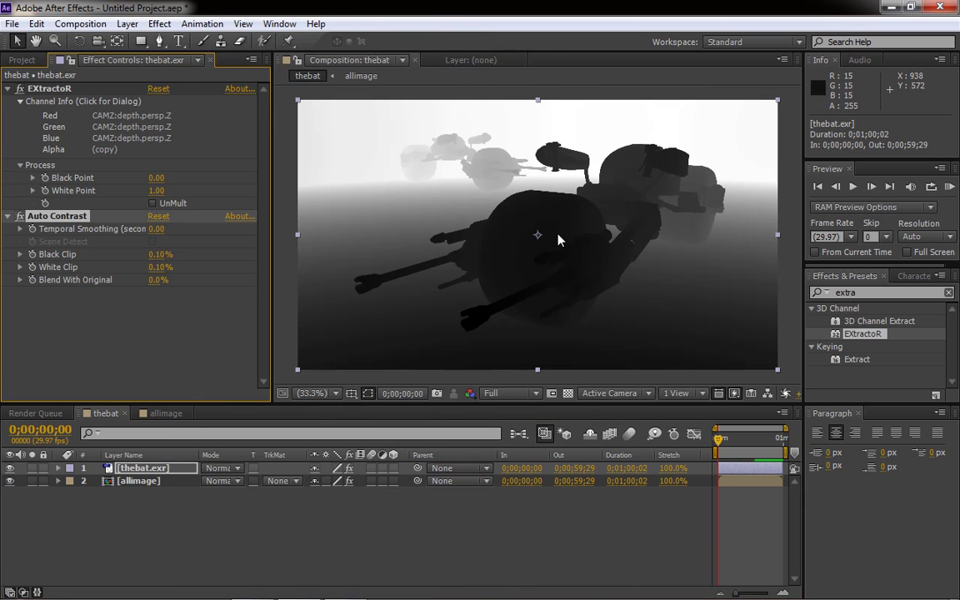
{"action": "left_click", "coordinate": [10, 467]}
{"action": "left_click", "coordinate": [128, 482]}
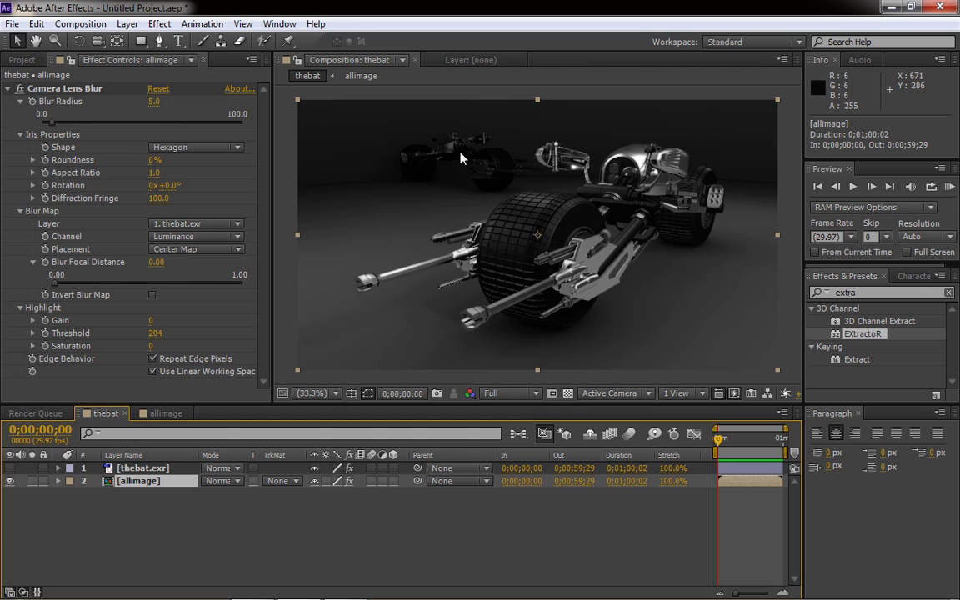
{"action": "left_click", "coordinate": [22, 60]}
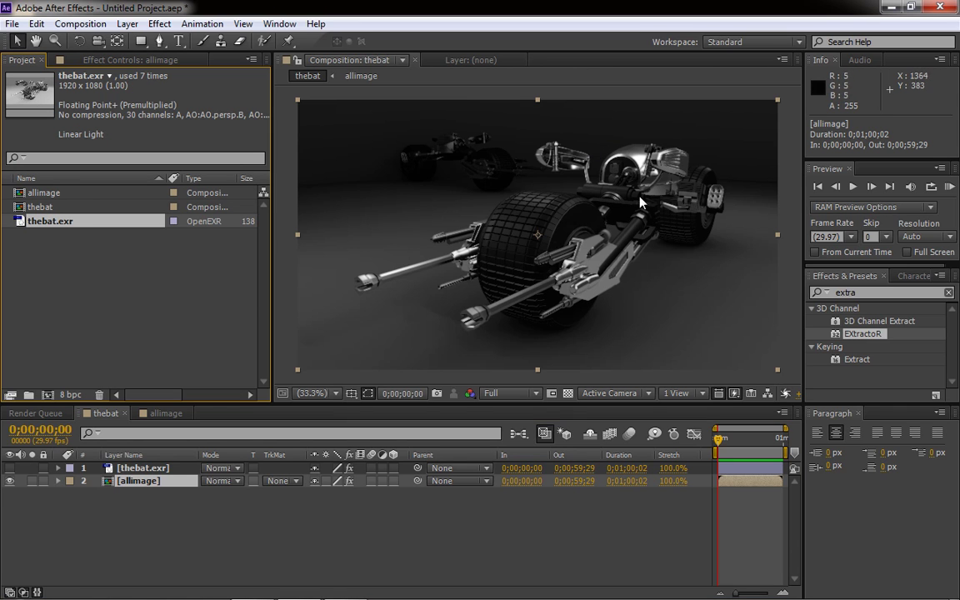
{"action": "left_click", "coordinate": [82, 24]}
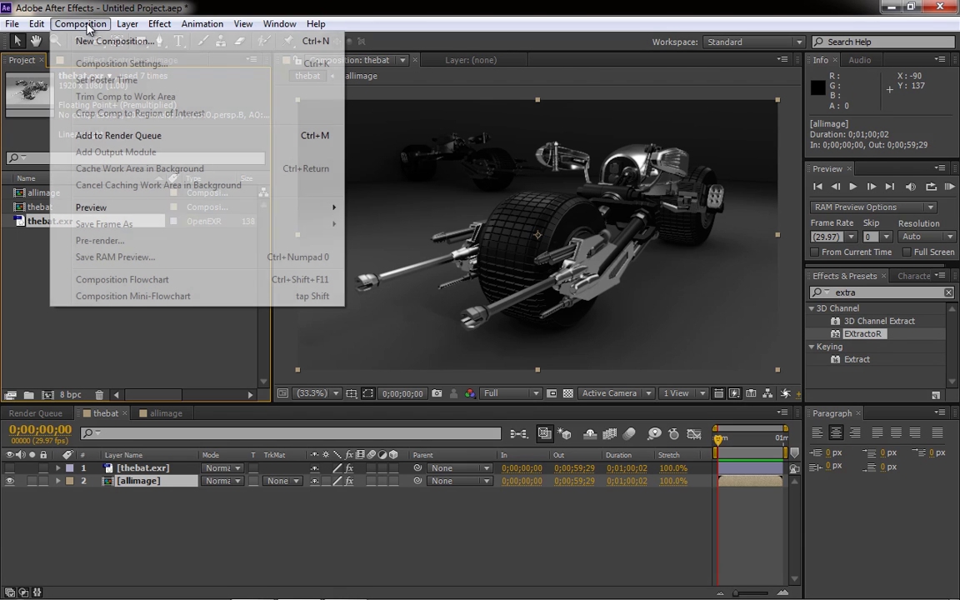
{"action": "left_click", "coordinate": [98, 349]}
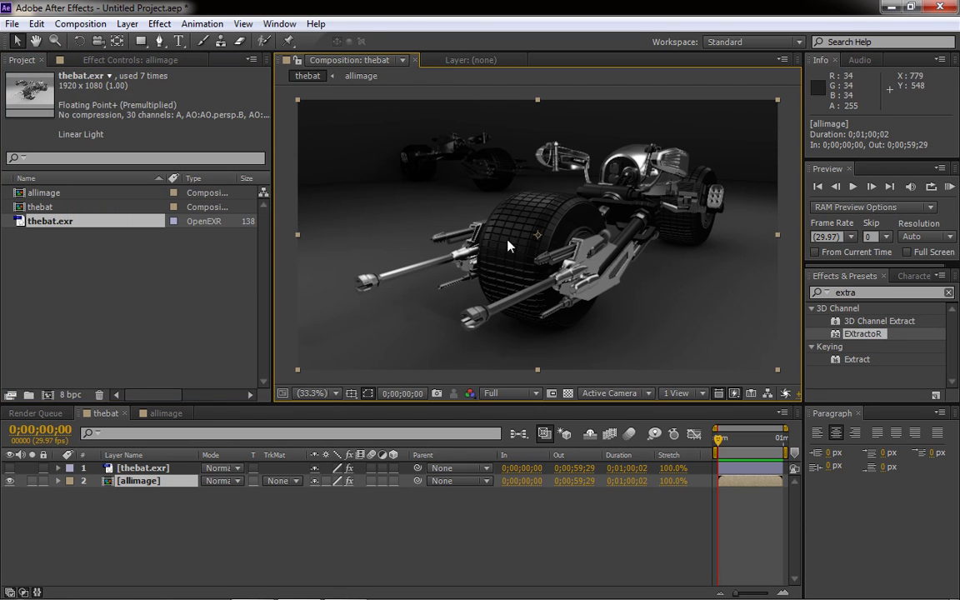
Step: Save the current frame of the thebat composition as a Photoshop file, thebat (0;00;00;00).psd, and render it
{"action": "left_click", "coordinate": [91, 26]}
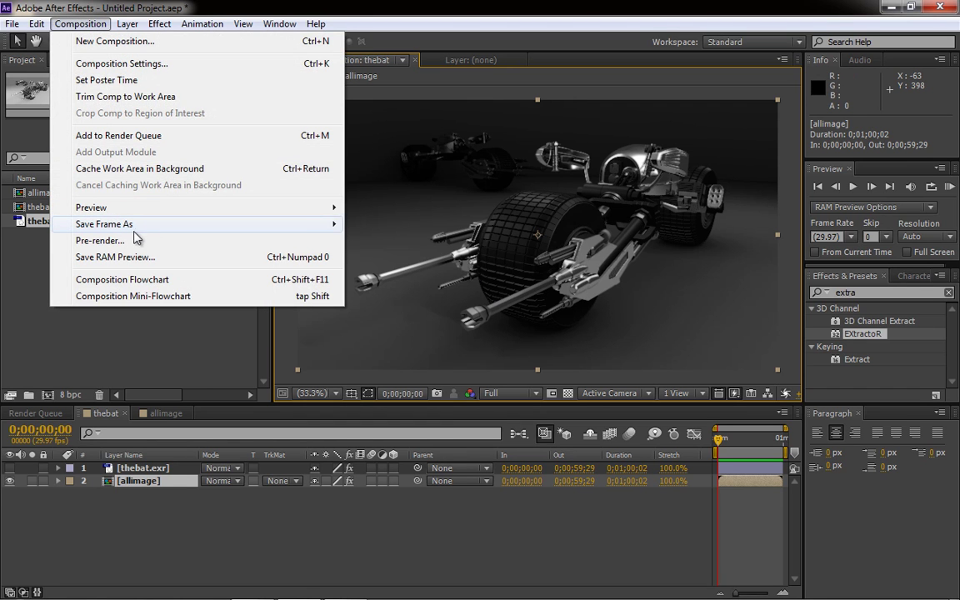
{"action": "mouse_move", "coordinate": [125, 223]}
{"action": "left_click", "coordinate": [420, 230]}
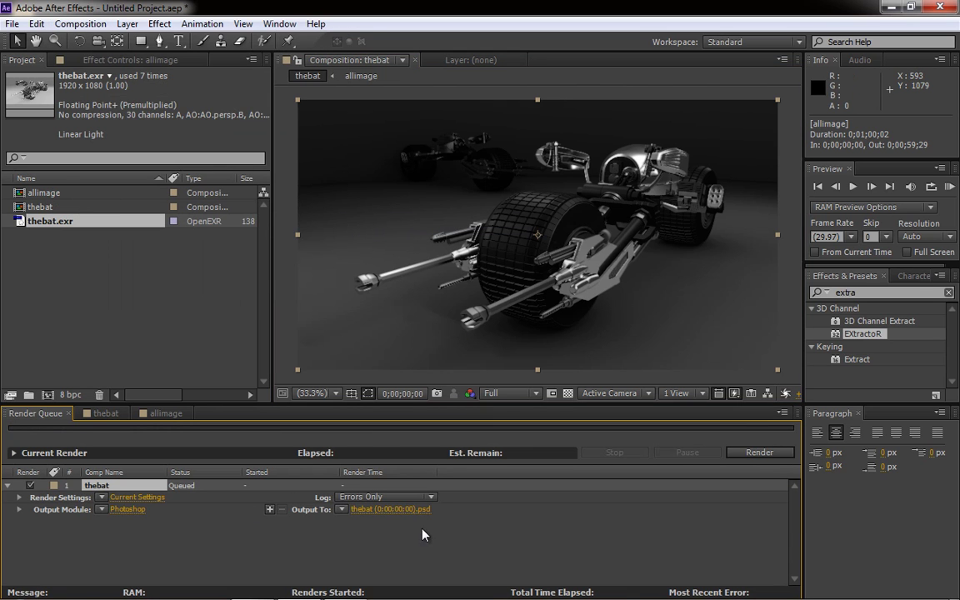
{"action": "left_click", "coordinate": [759, 453]}
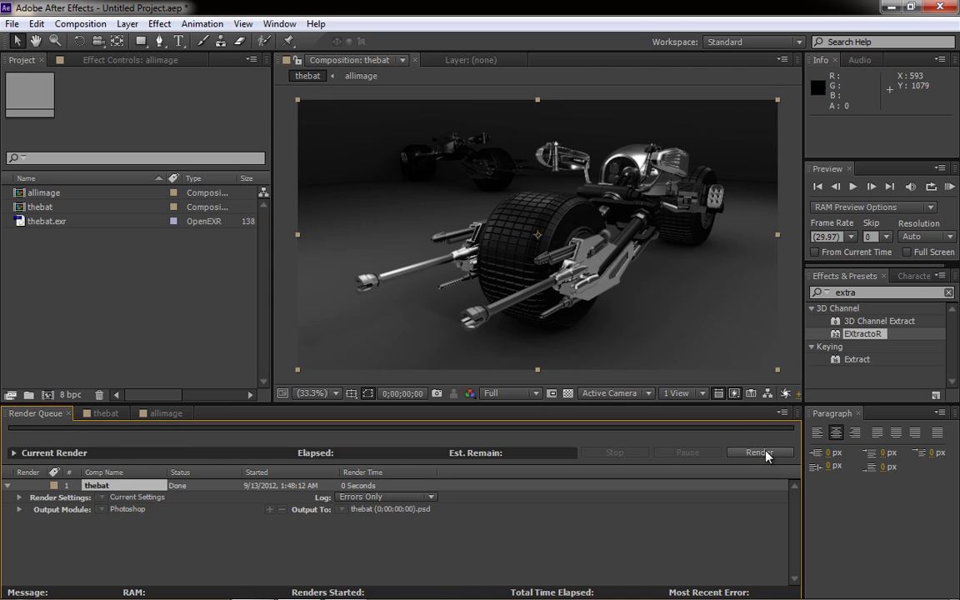